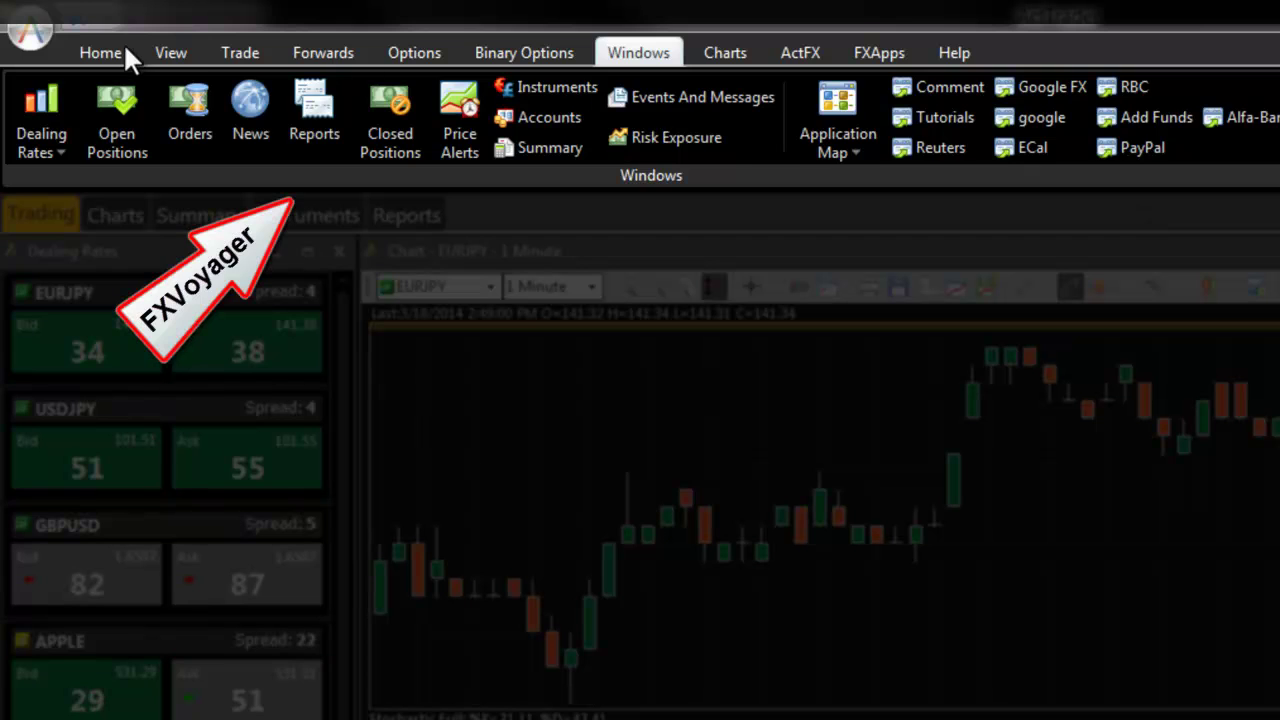
pyautogui.click(120, 50)
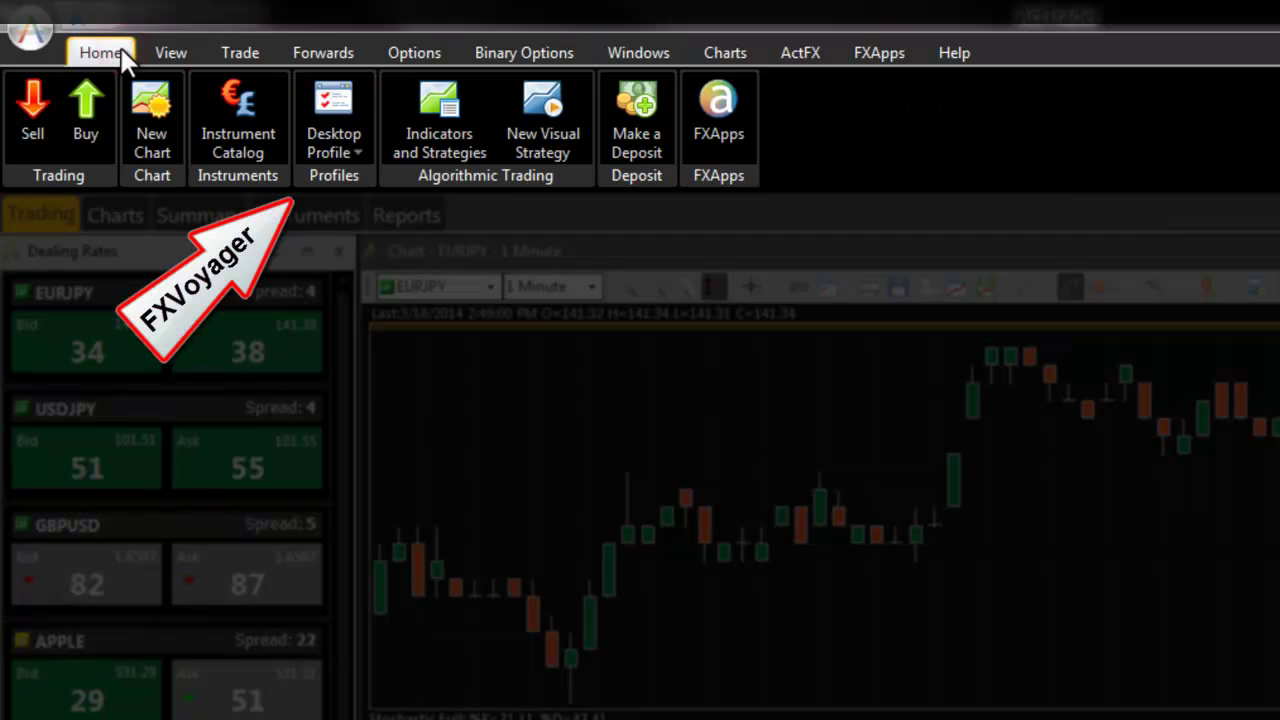
pyautogui.click(227, 47)
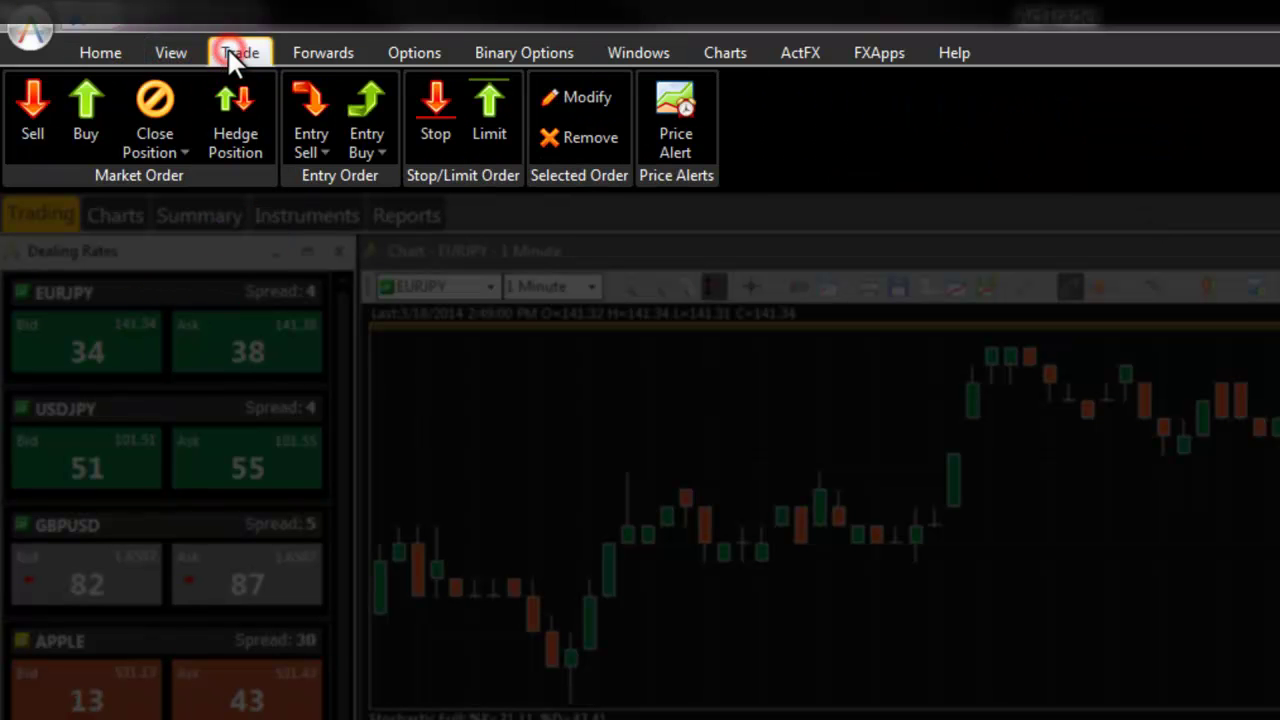
pyautogui.click(638, 54)
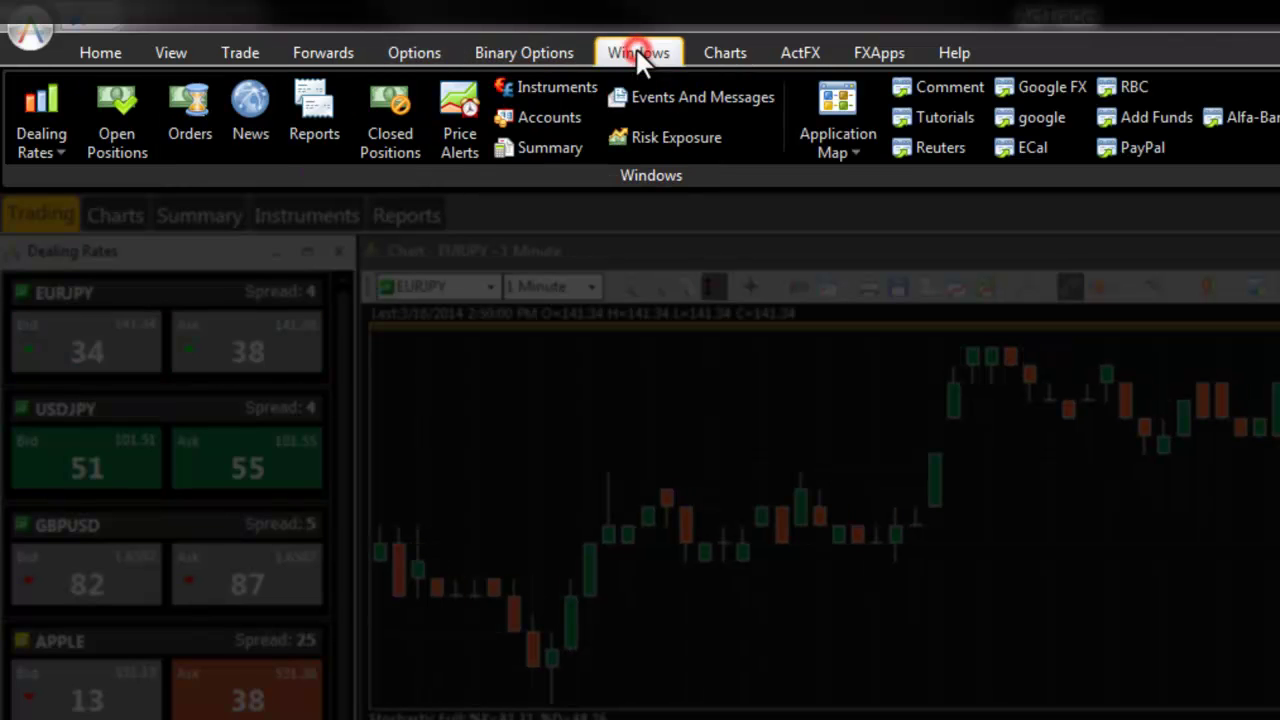
pyautogui.click(92, 54)
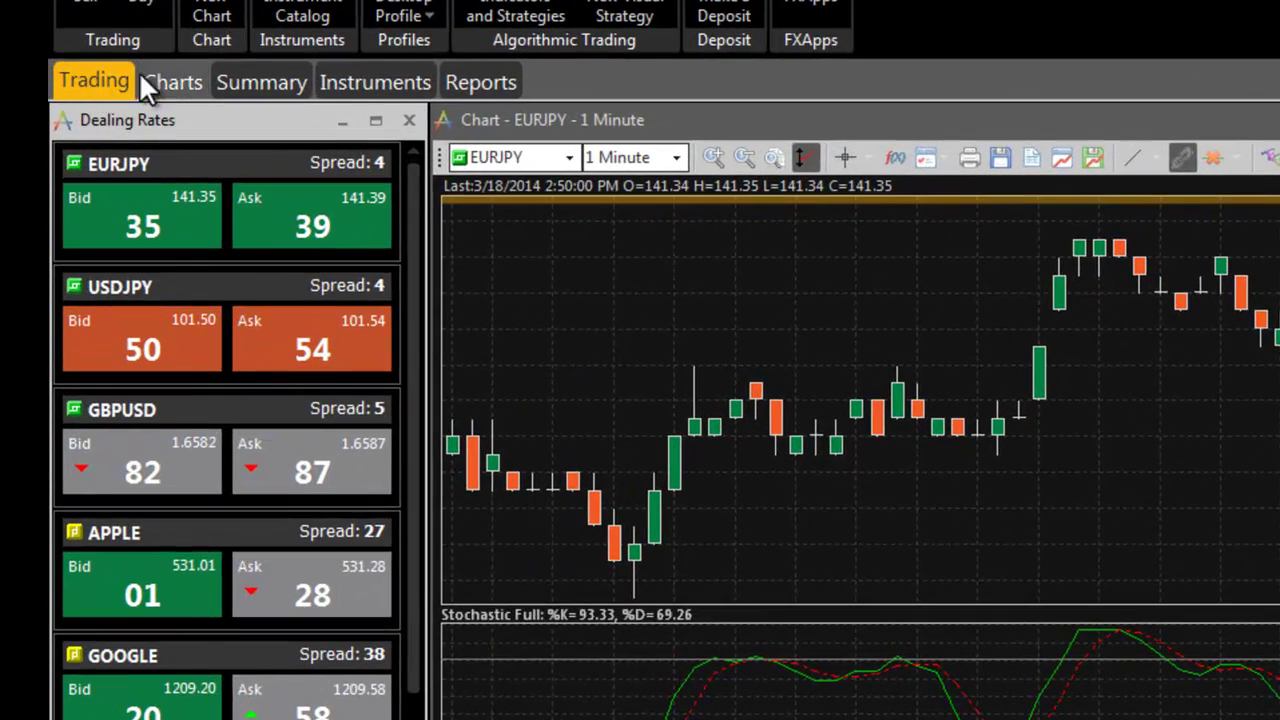
# Step: Look at the Charts workspace, return to the Trading workspace and review its workspace management options
pyautogui.click(158, 78)
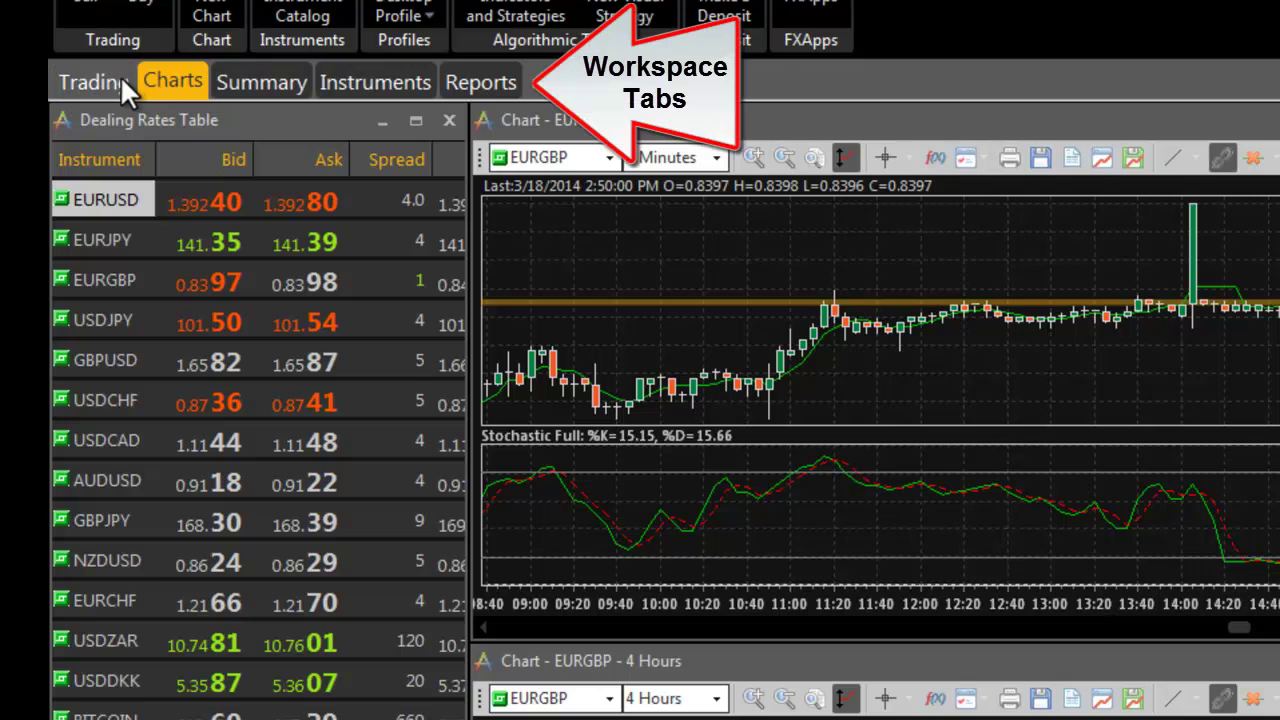
pyautogui.click(113, 80)
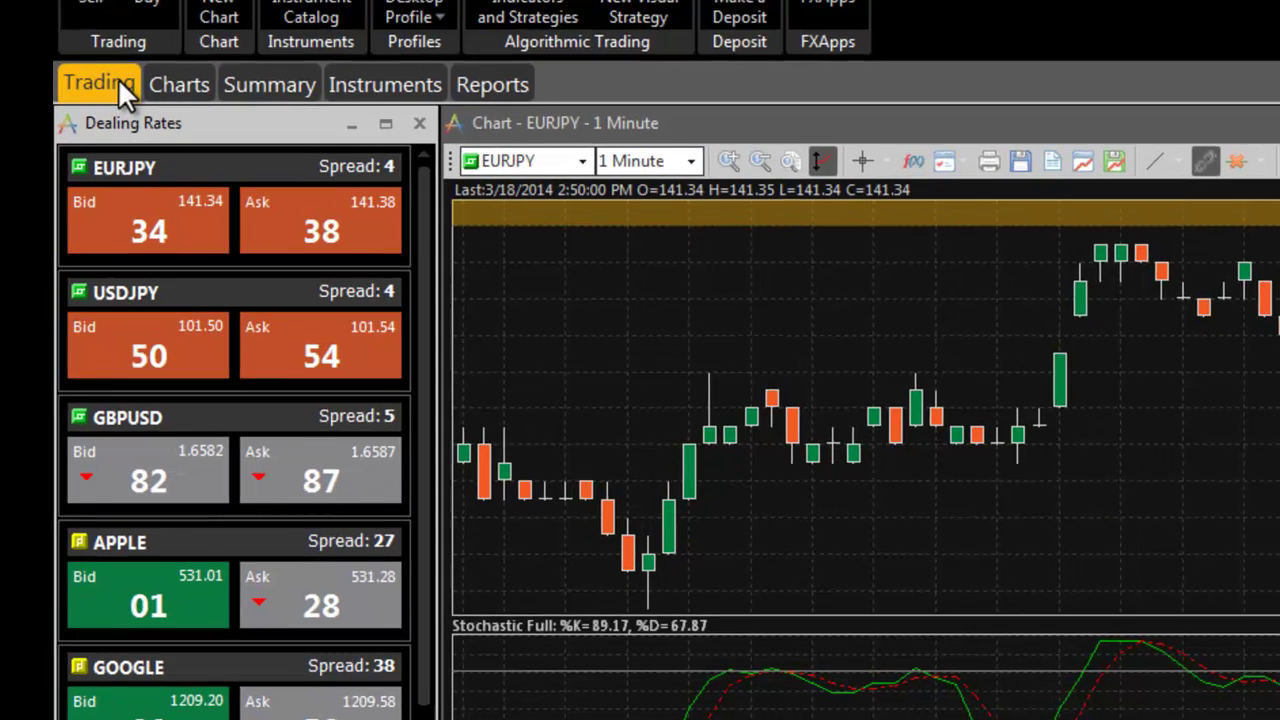
pyautogui.rightClick(114, 78)
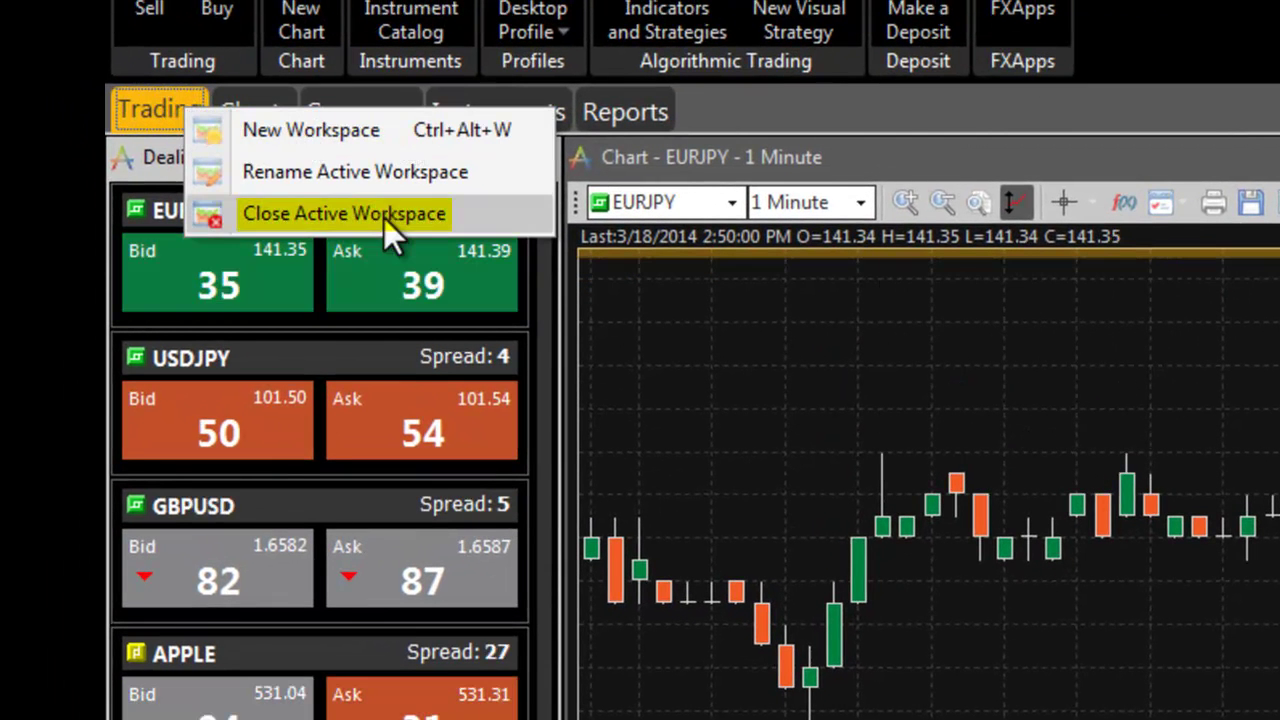
pyautogui.click(890, 111)
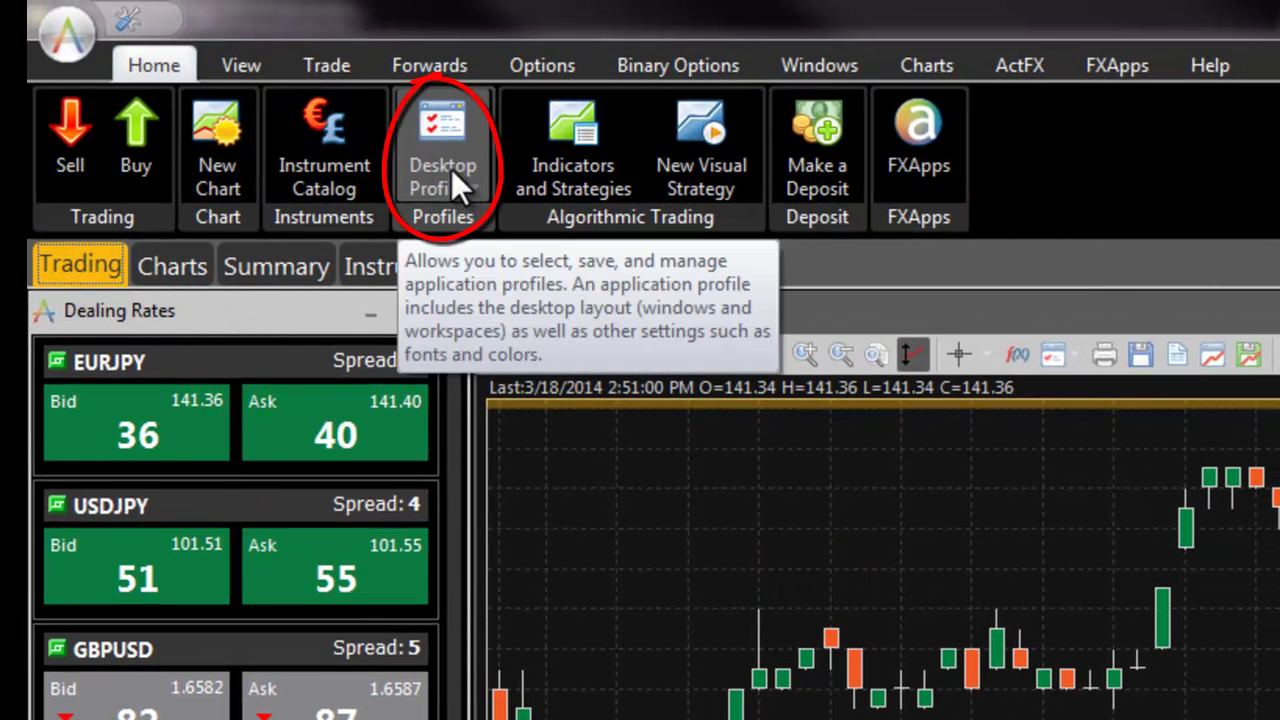
# Step: Review the available desktop profiles and select the custom layout "my profile"
pyautogui.click(451, 169)
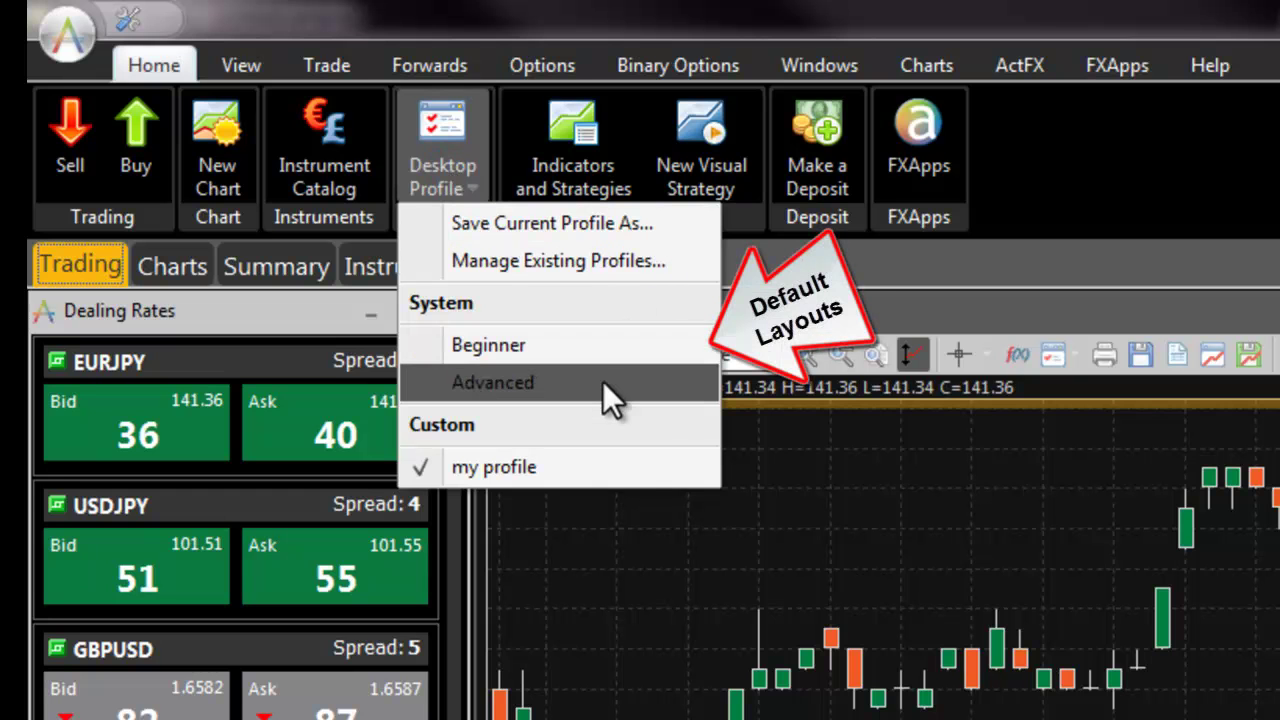
pyautogui.click(590, 468)
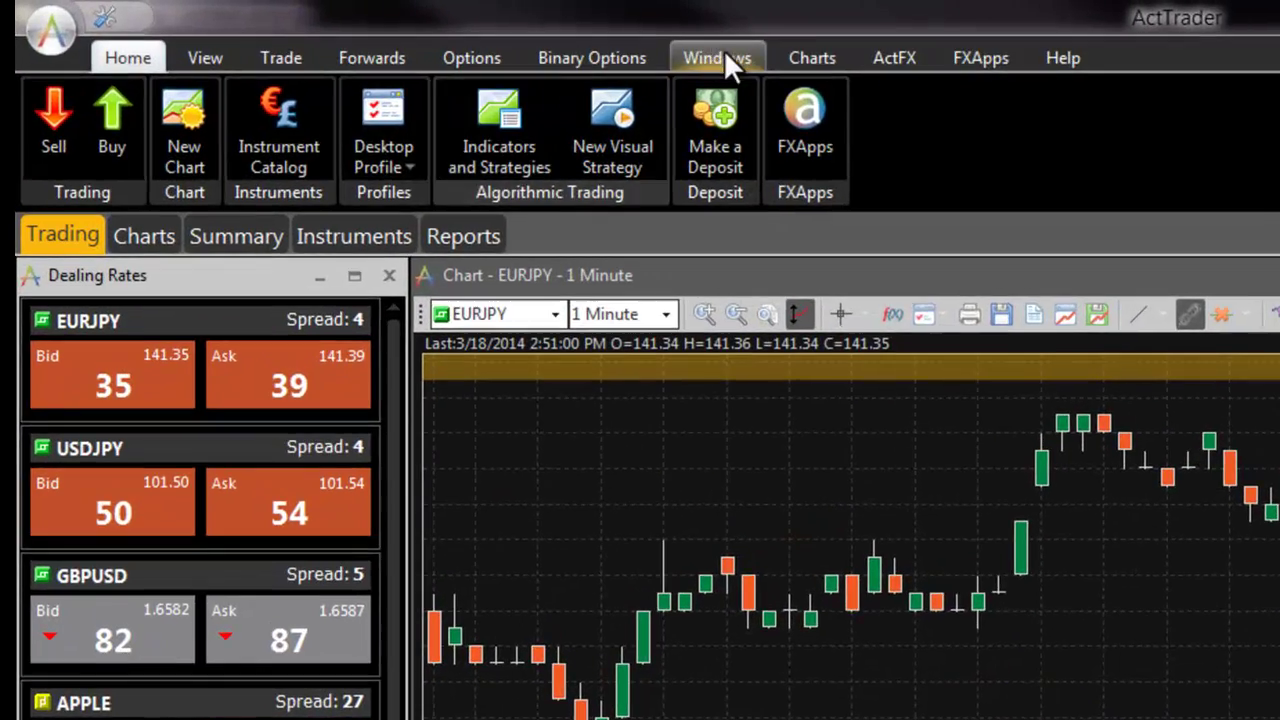
# Step: Buy 13 lots of EURJPY as a new spot position from its ask rate, without a predefined stop or limit
pyautogui.click(416, 28)
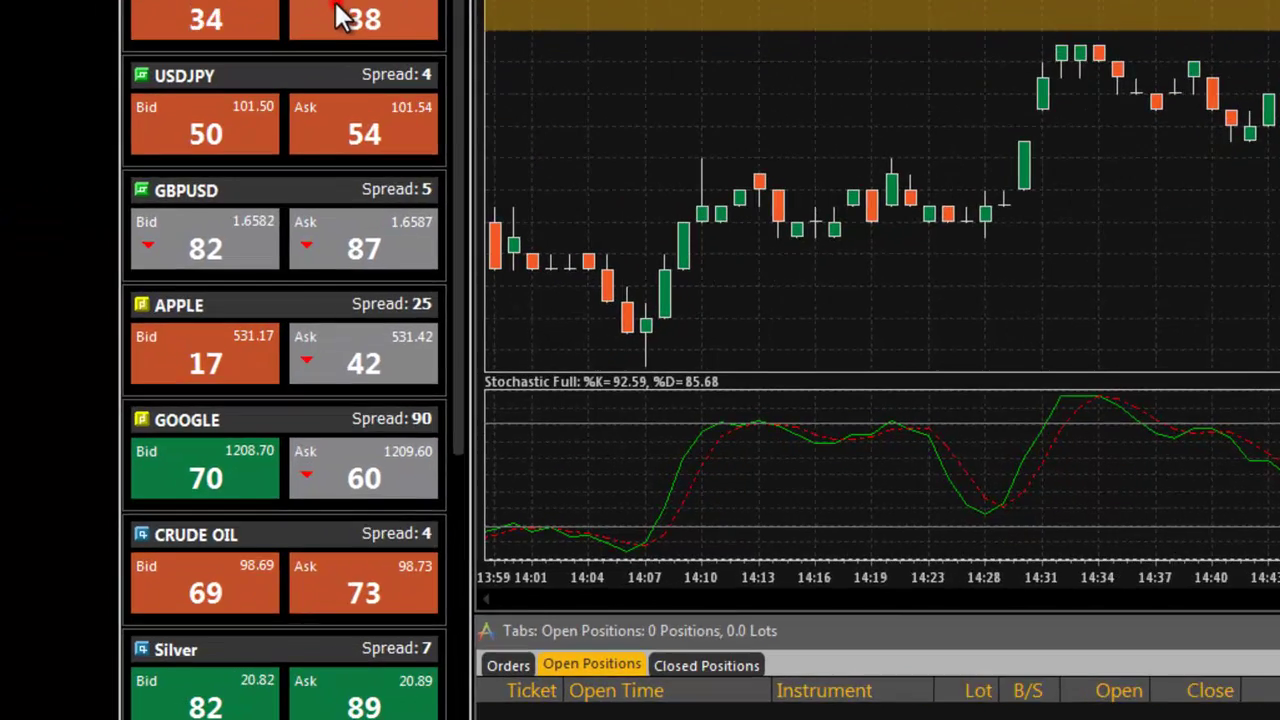
pyautogui.click(290, 90)
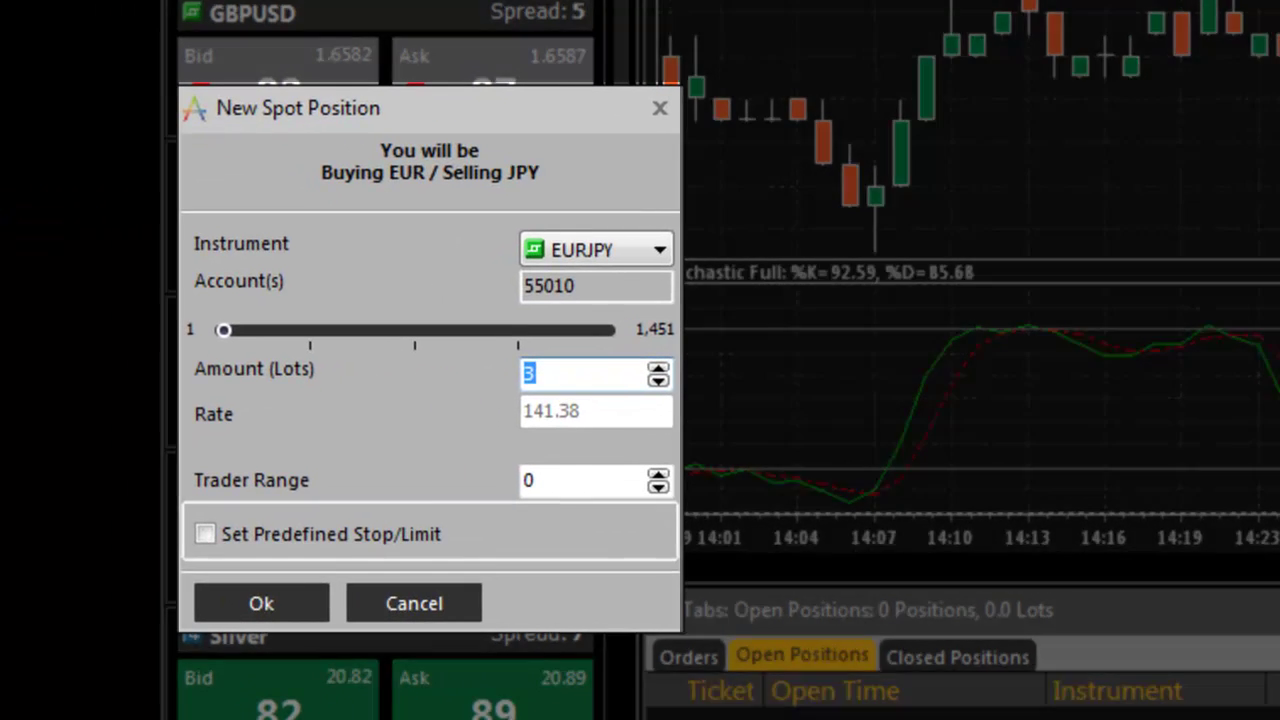
pyautogui.moveTo(227, 333)
pyautogui.mouseDown()
pyautogui.moveTo(245, 334)
pyautogui.moveTo(232, 333)
pyautogui.mouseUp()
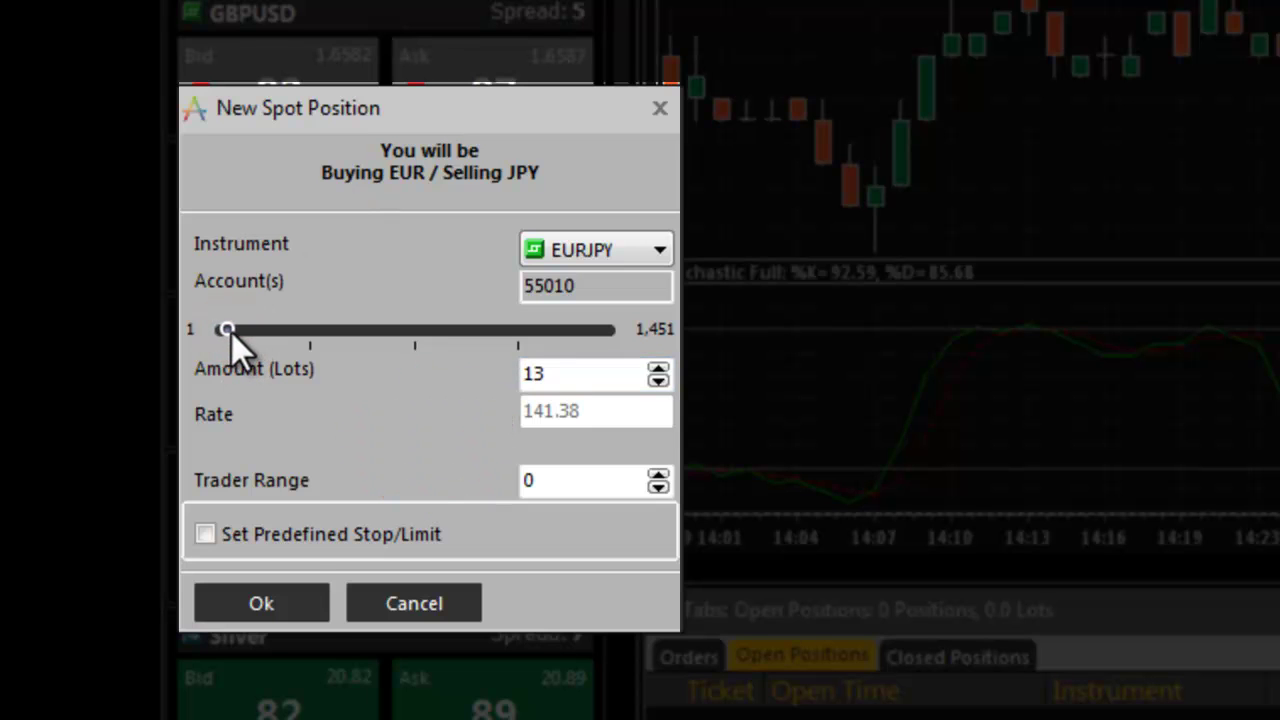
pyautogui.click(285, 602)
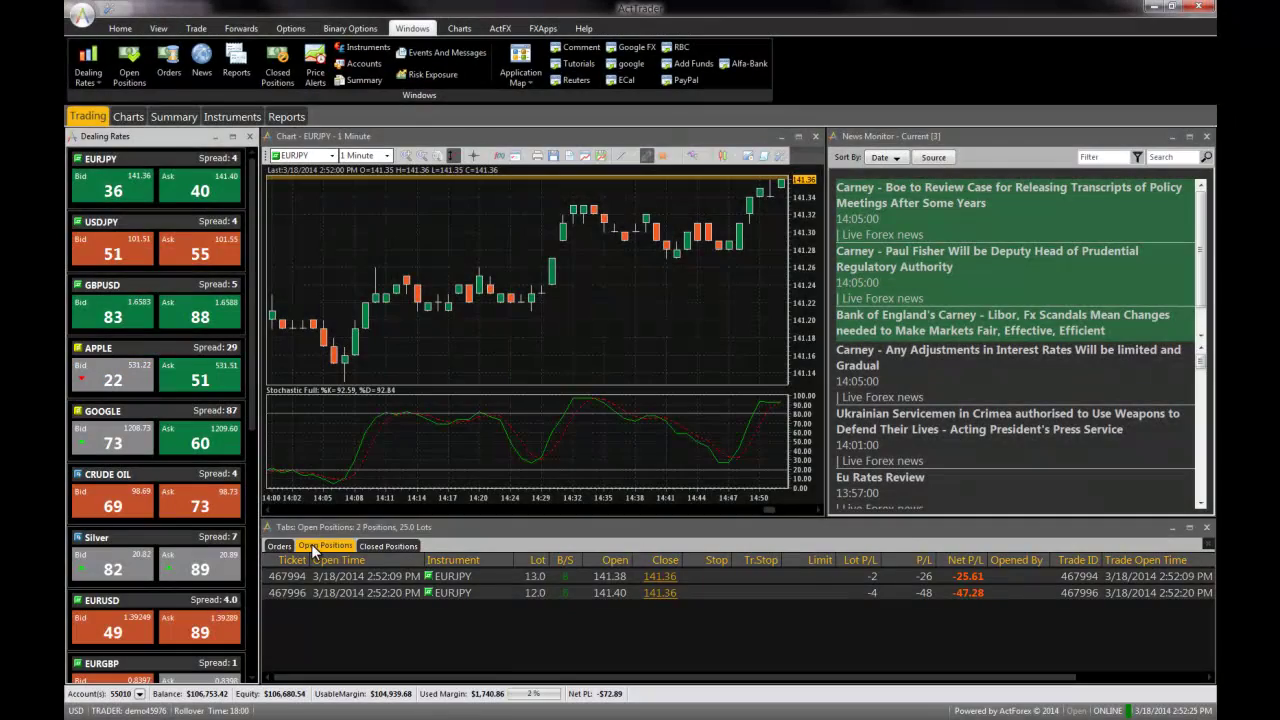
# Step: Display the open positions and close the full 13 lots of the first EURJPY position
pyautogui.click(313, 546)
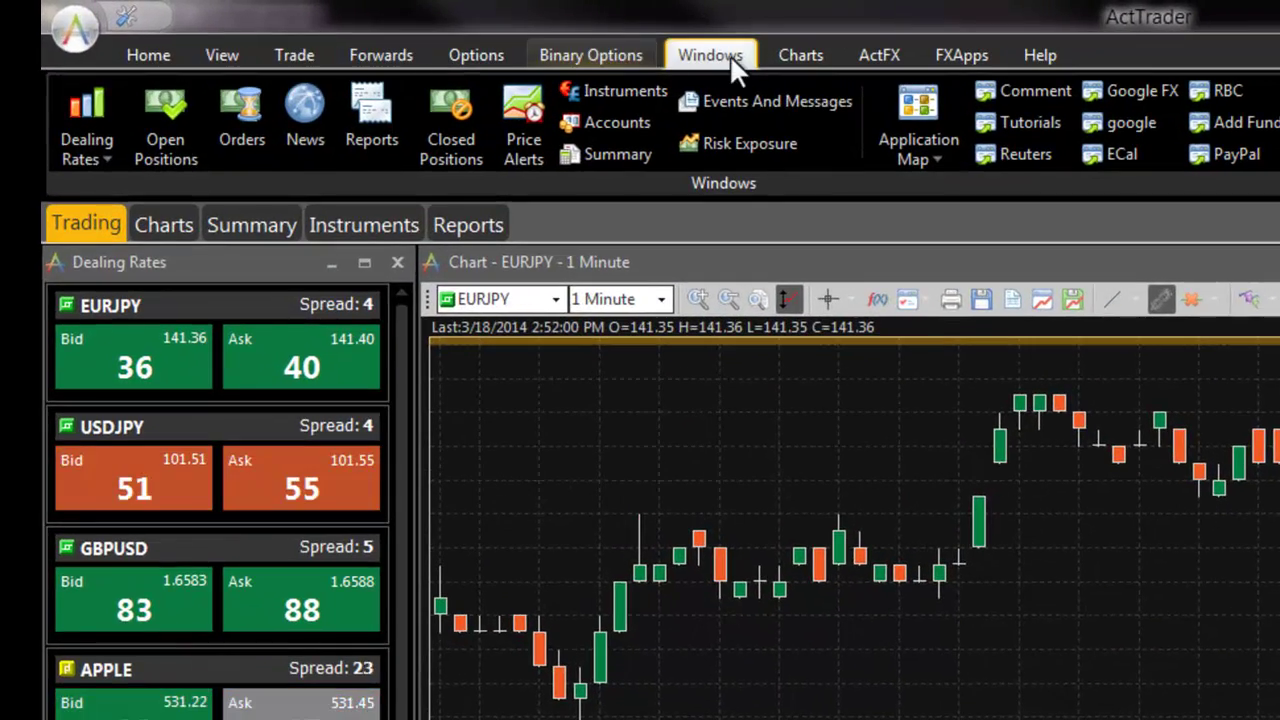
pyautogui.click(162, 103)
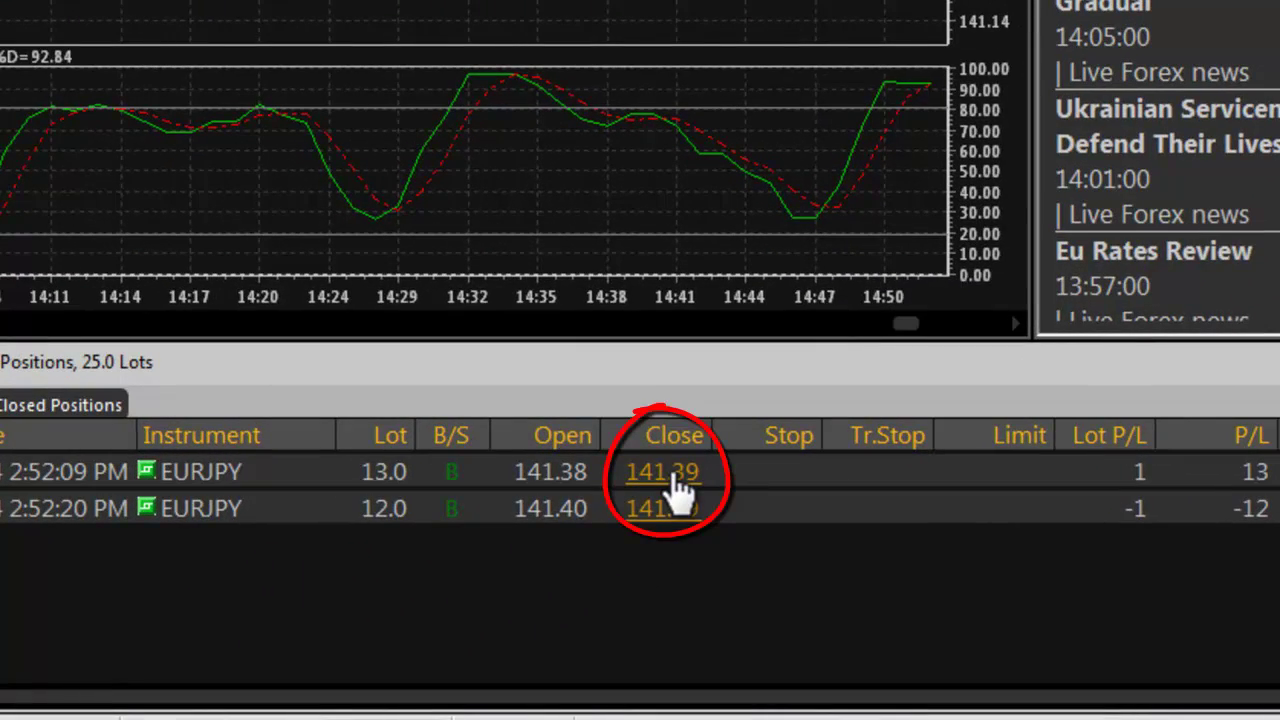
pyautogui.click(677, 480)
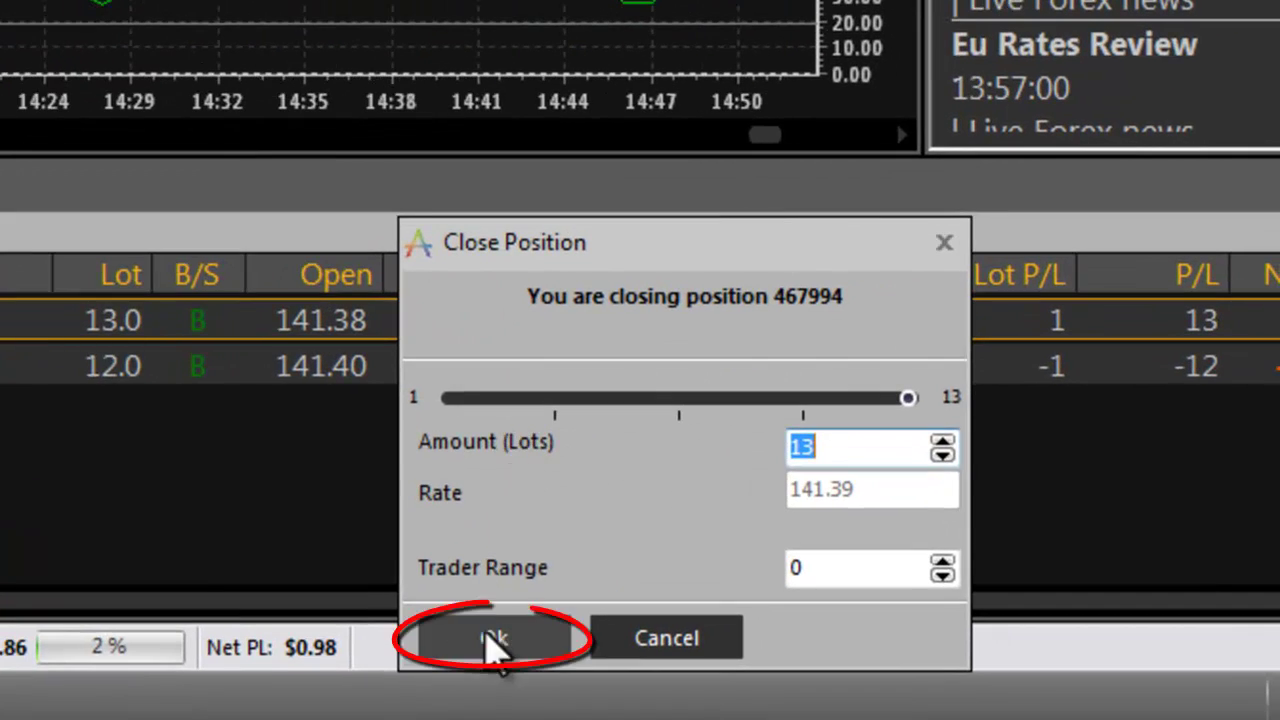
pyautogui.click(480, 646)
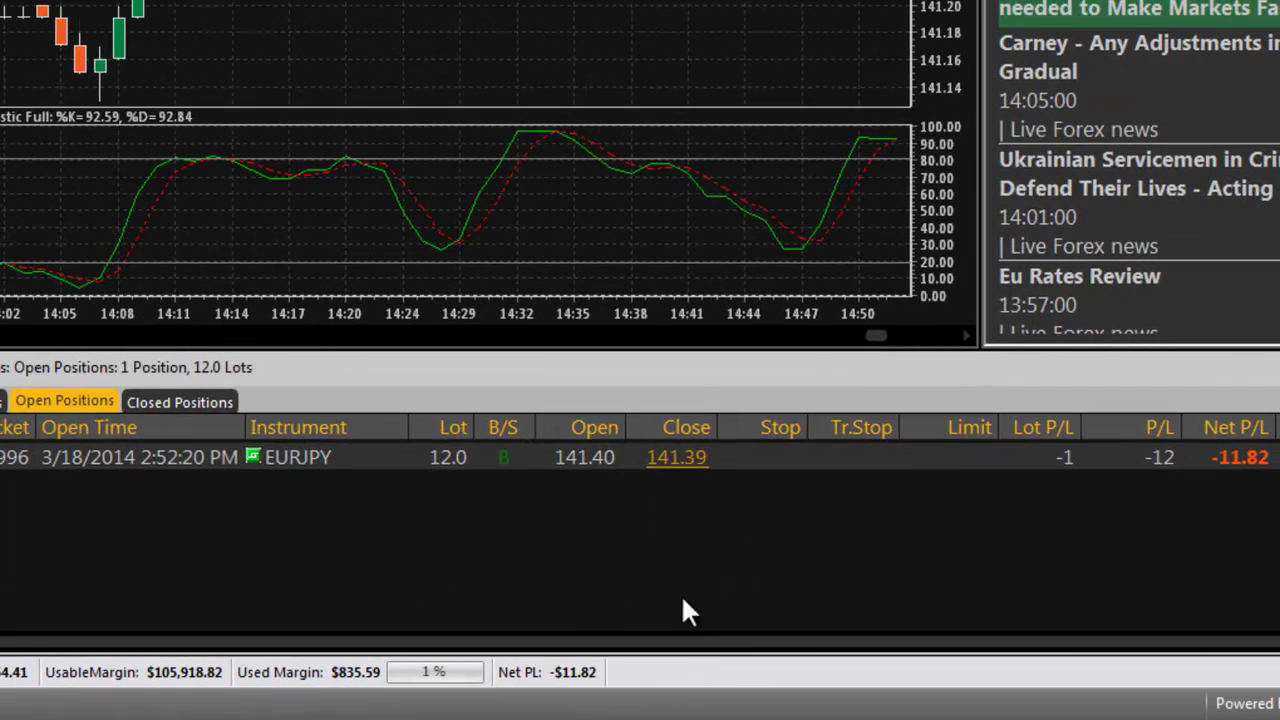
# Step: Partially close the remaining 12-lot EURJPY position by closing 6 lots of it
pyautogui.click(679, 462)
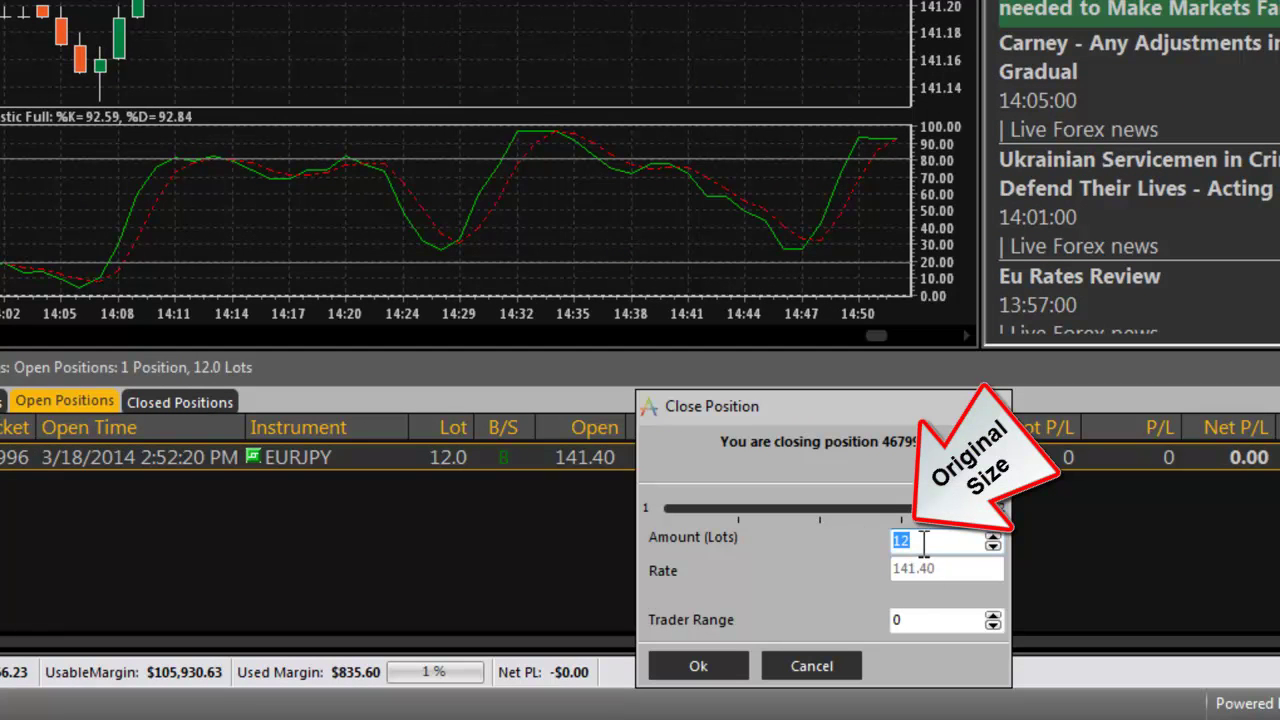
pyautogui.write('6')
pyautogui.click(714, 657)
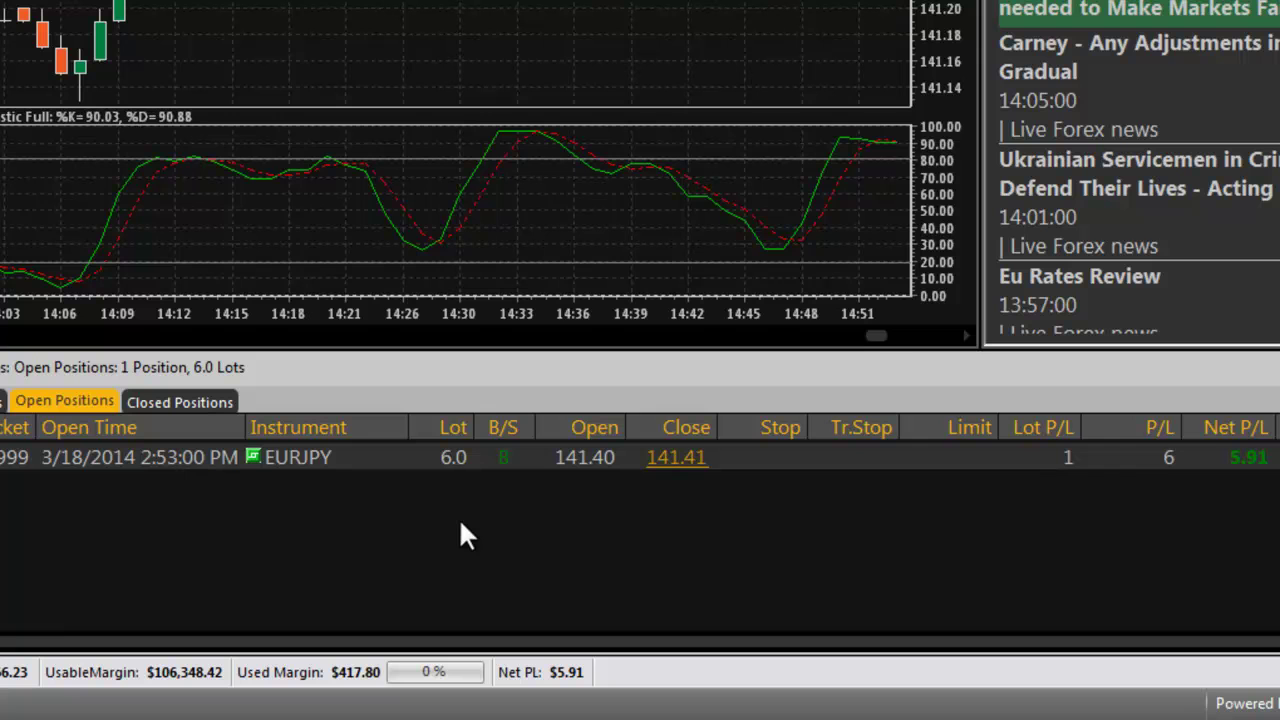
# Step: Start a limit order for the 6-lot EURJPY position, raise its rate to 141.68 and lower its distance to 22 points
pyautogui.rightClick(535, 453)
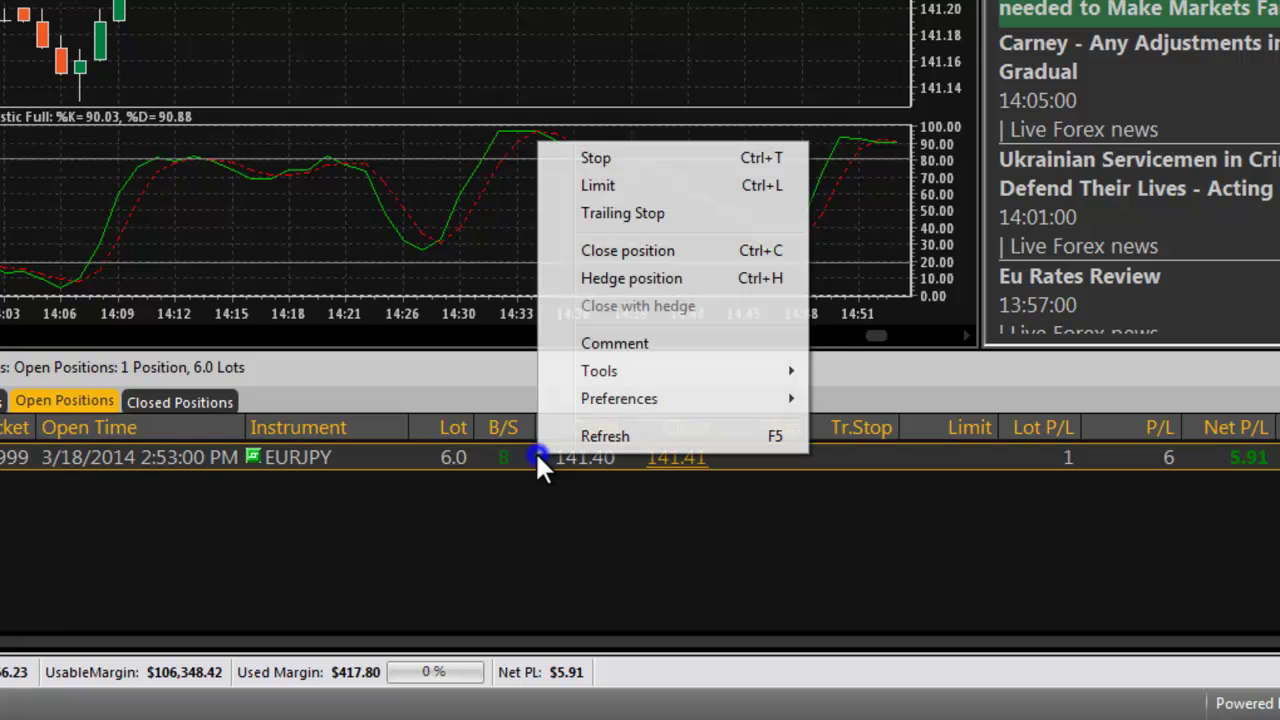
pyautogui.click(625, 180)
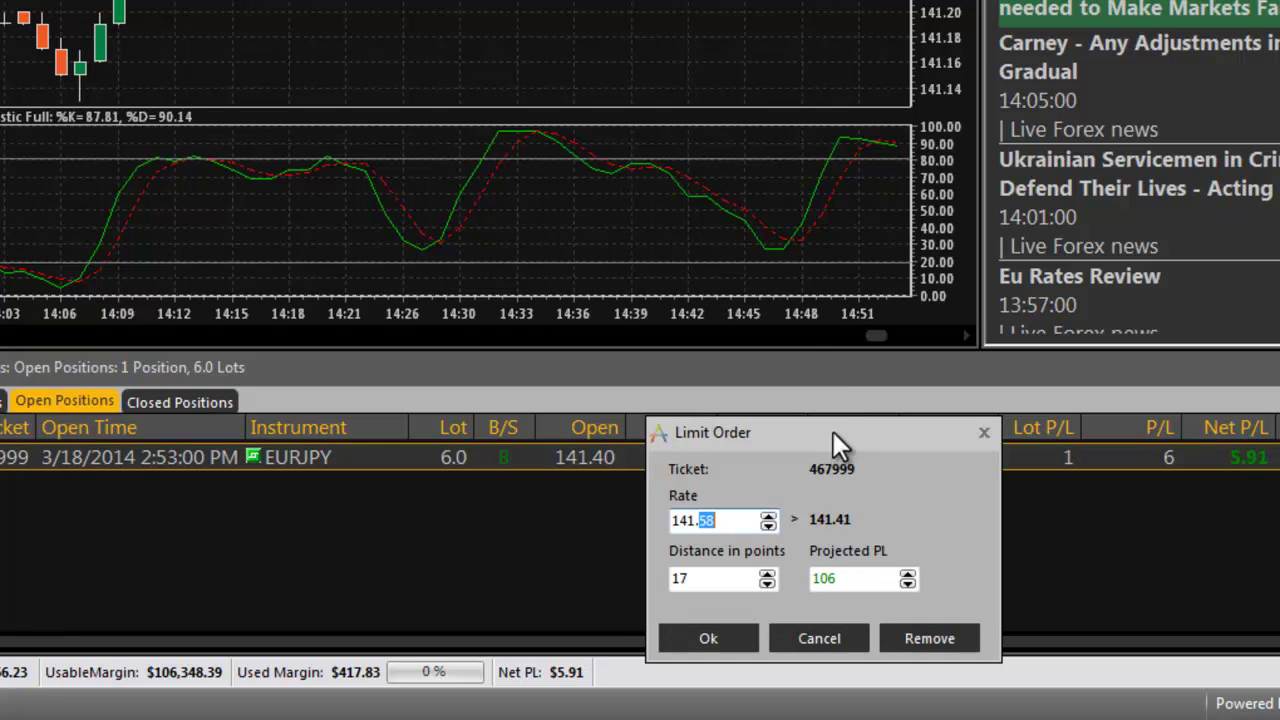
pyautogui.moveTo(833, 431); pyautogui.dragTo(746, 261)
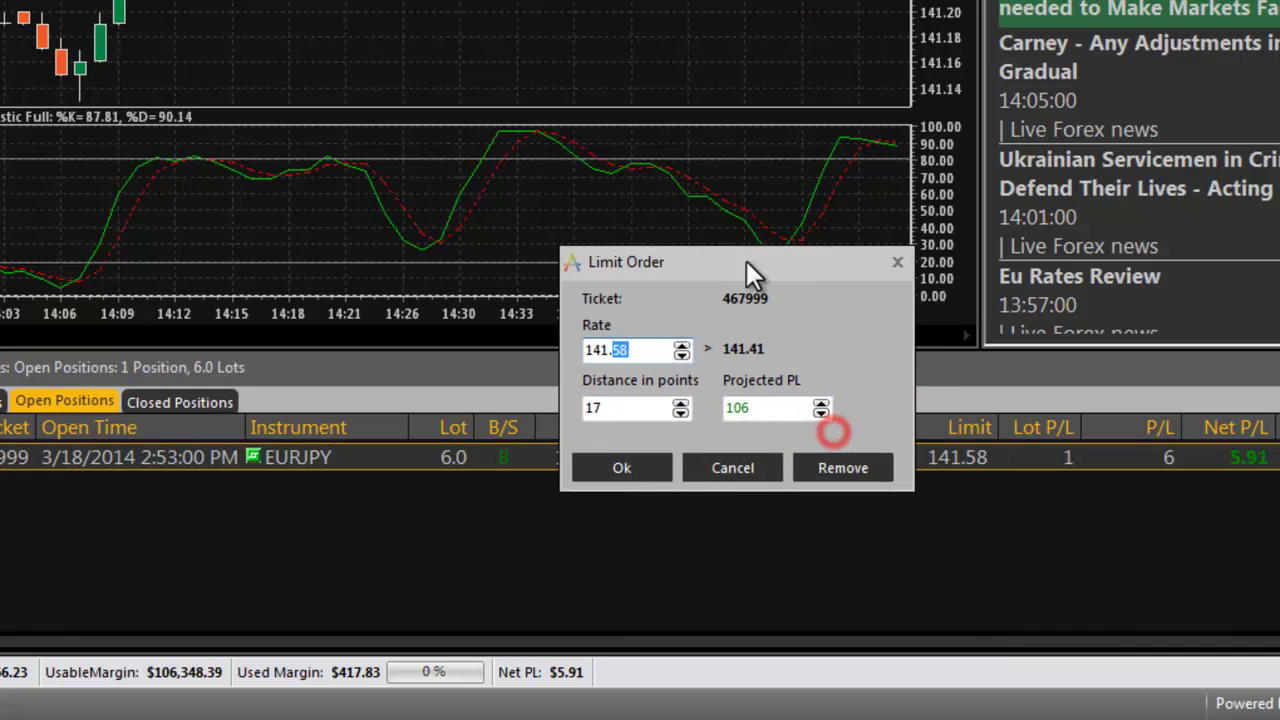
pyautogui.click(680, 344)
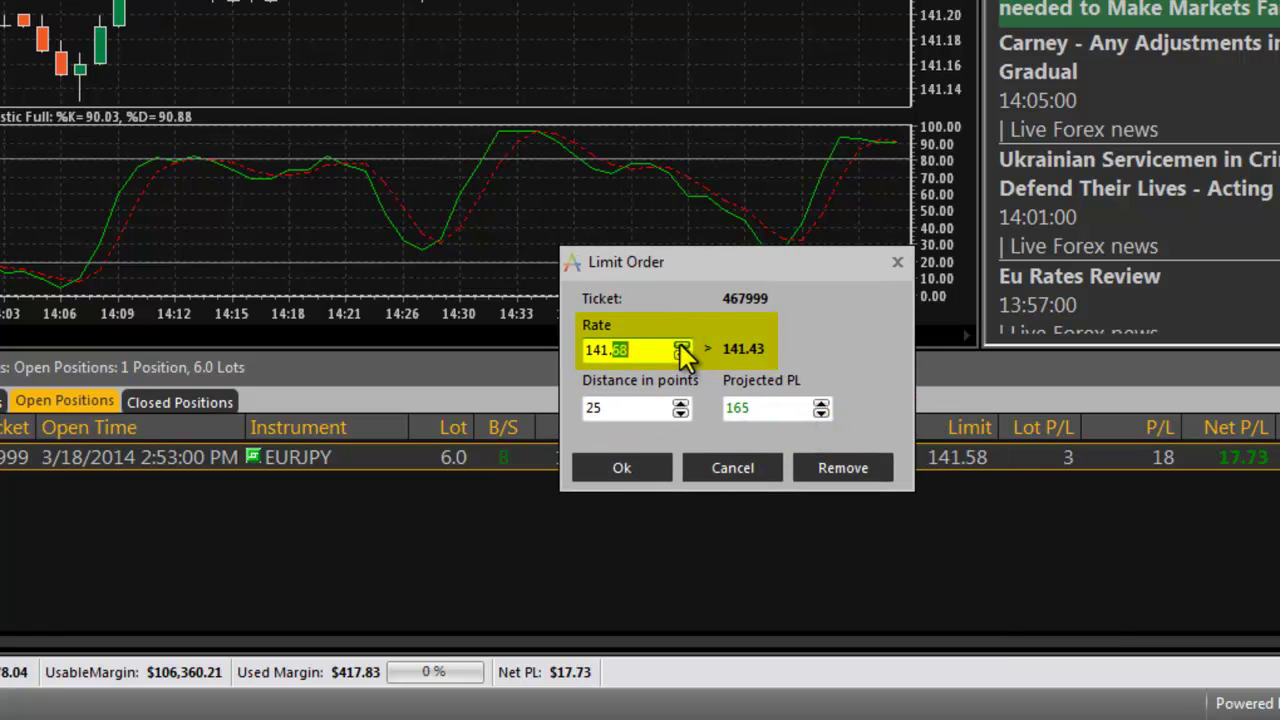
pyautogui.click(679, 413)
pyautogui.click(679, 413)
pyautogui.click(679, 413)
pyautogui.click(679, 413)
pyautogui.click(679, 413)
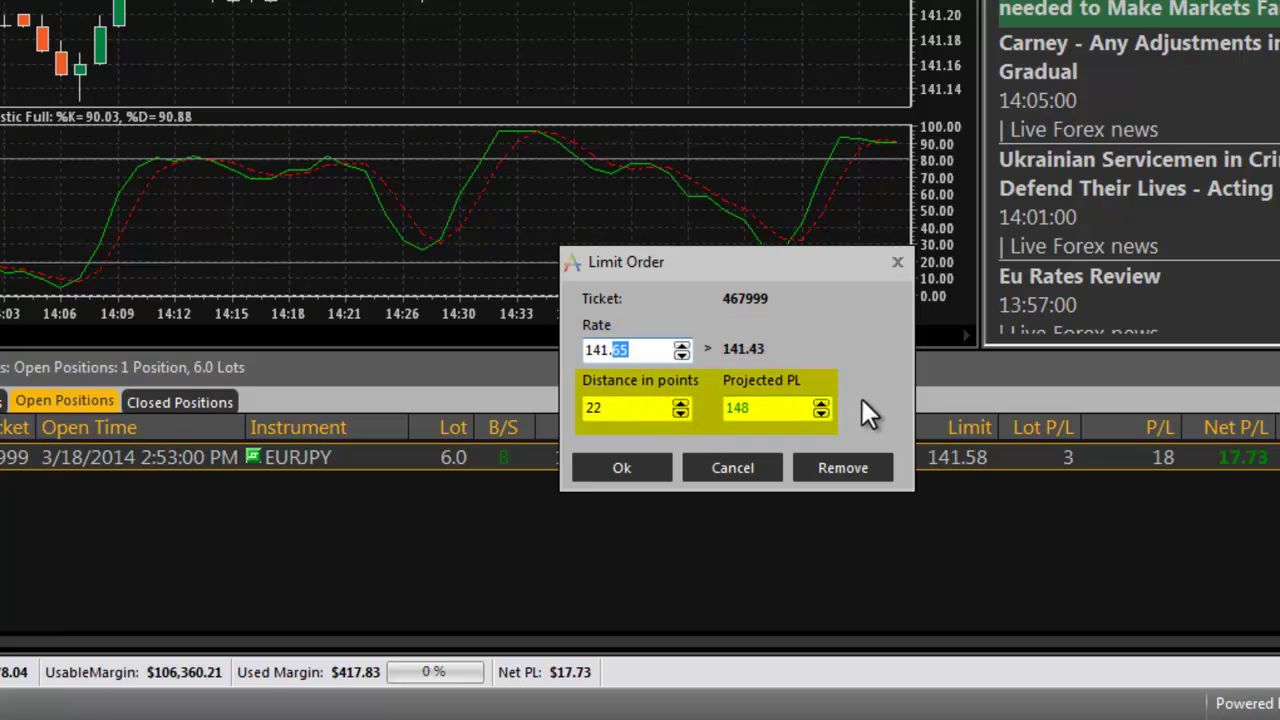
# Step: Raise the limit order's projected PL, bring it back down to 148 and place the limit at 141.65
pyautogui.click(822, 404)
pyautogui.click(822, 404)
pyautogui.click(822, 404)
pyautogui.click(822, 413)
pyautogui.click(822, 413)
pyautogui.click(822, 413)
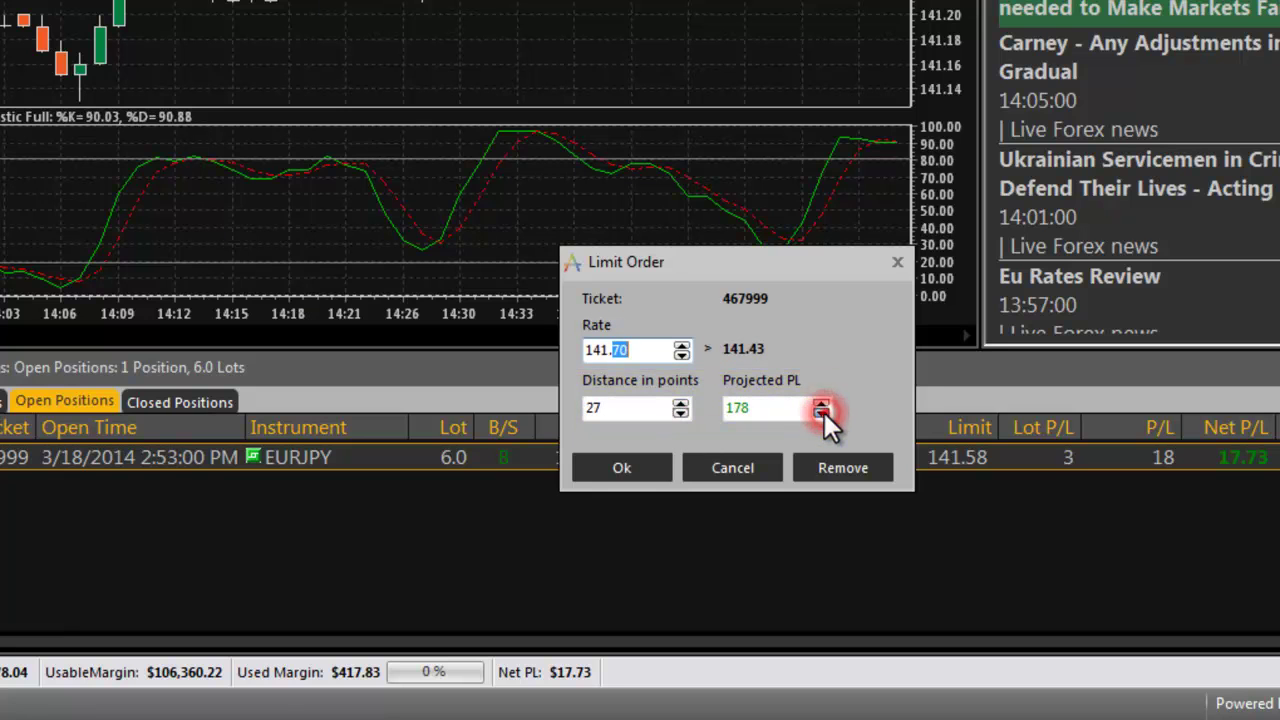
pyautogui.click(822, 413)
pyautogui.click(822, 413)
pyautogui.click(822, 413)
pyautogui.click(621, 467)
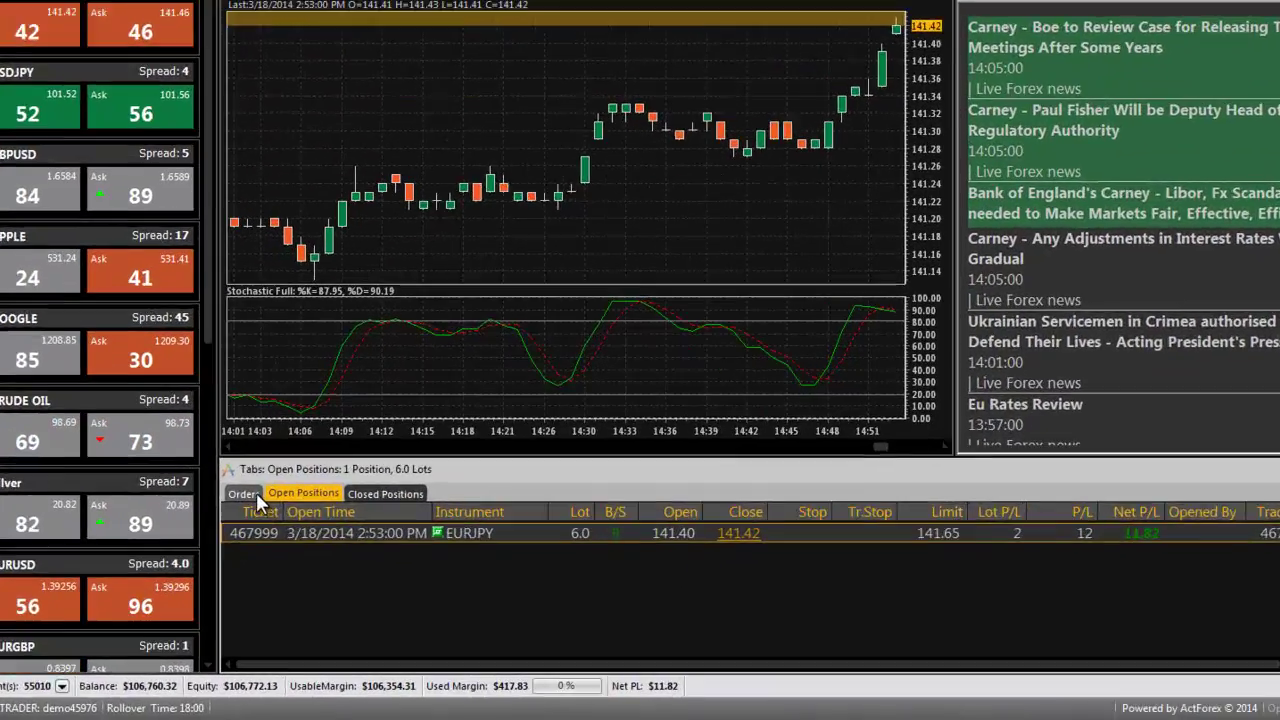
# Step: Display the list of pending orders
pyautogui.click(279, 546)
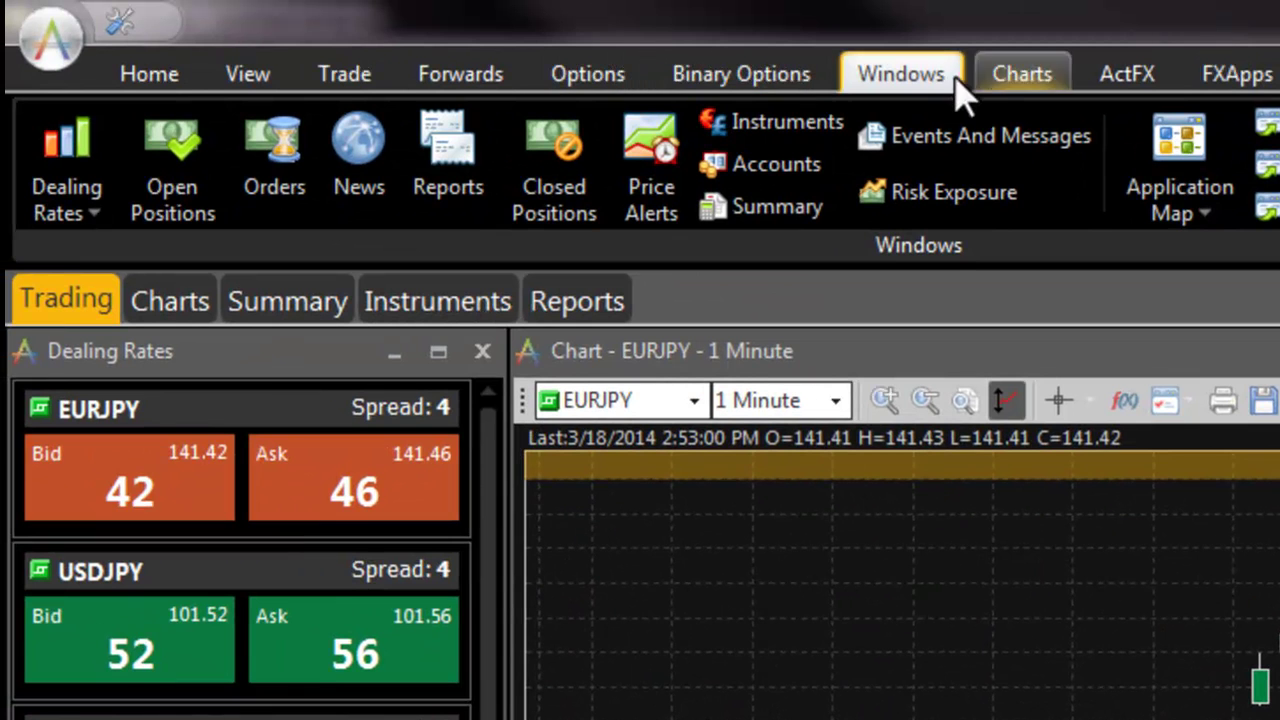
pyautogui.click(937, 80)
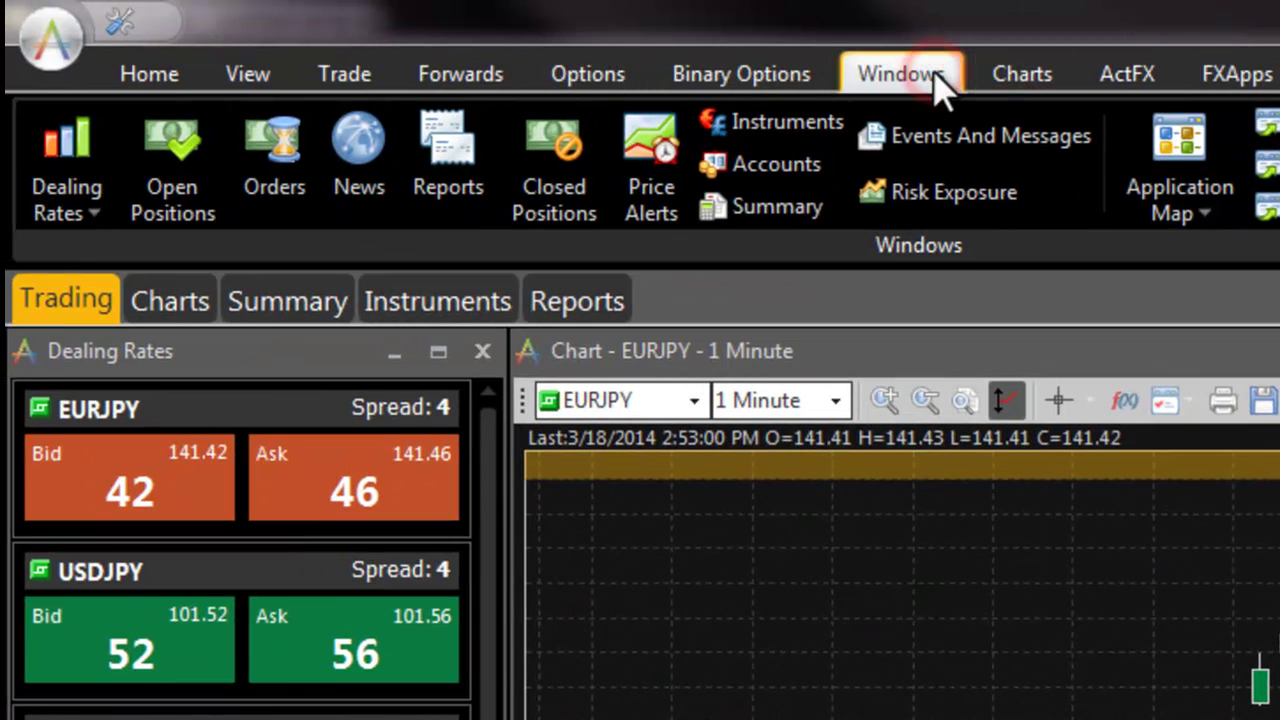
pyautogui.click(281, 169)
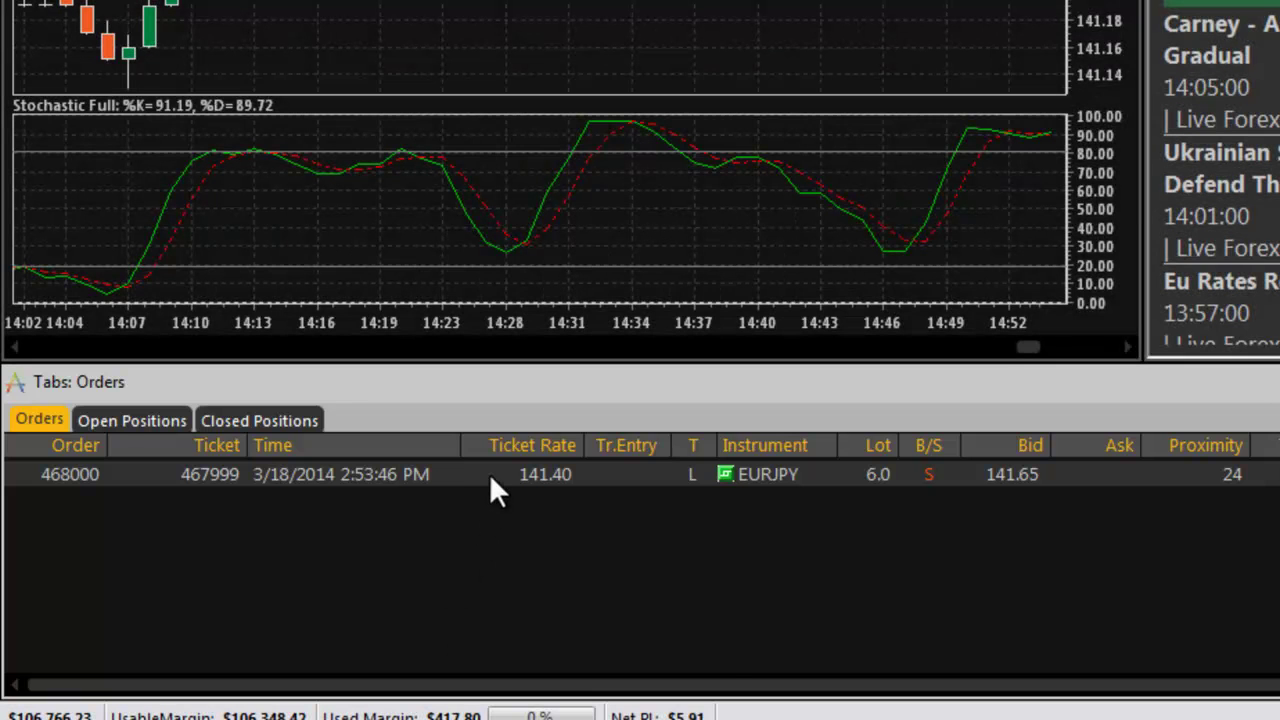
# Step: Modify the EURJPY limit order so that its execution rate is 141.73
pyautogui.rightClick(497, 488)
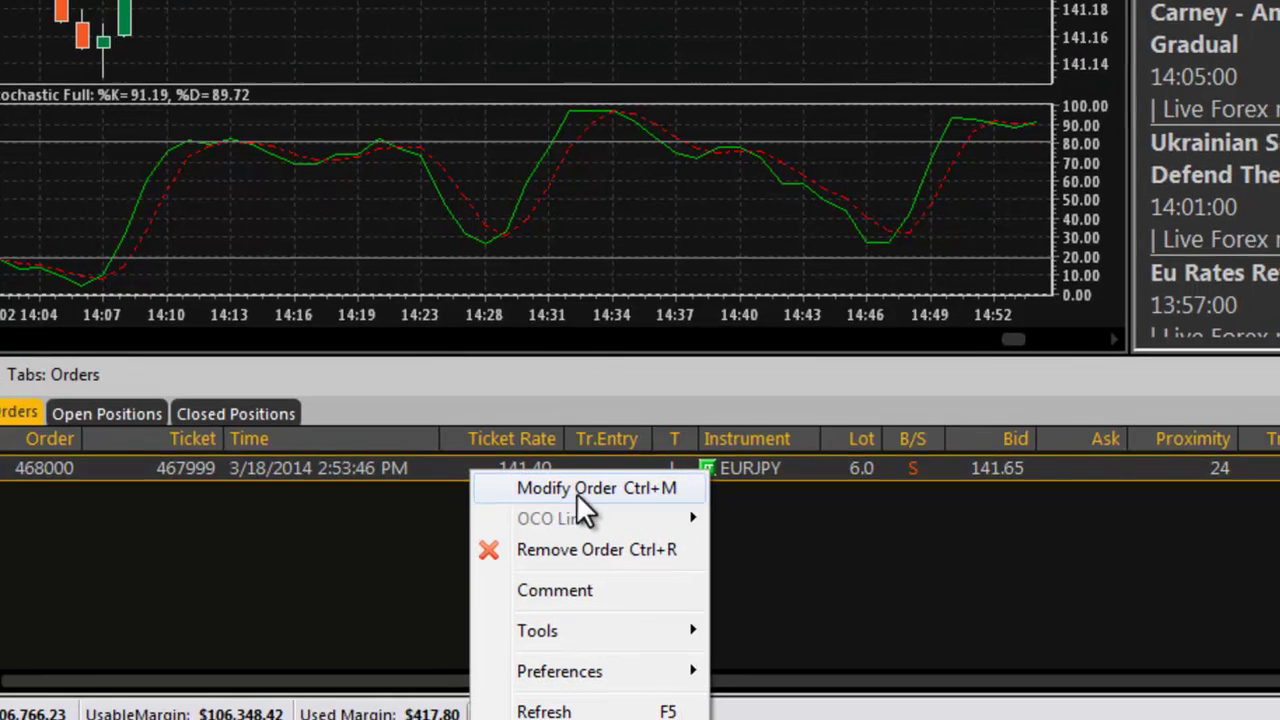
pyautogui.click(582, 496)
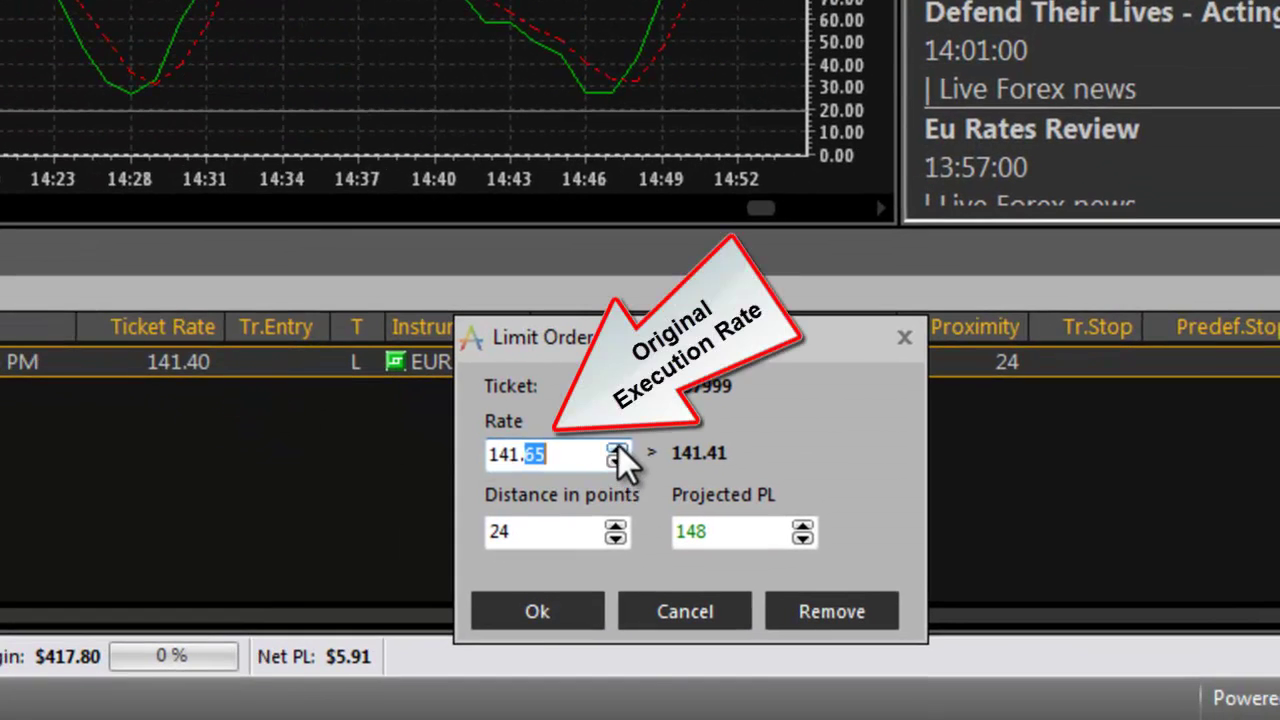
pyautogui.click(617, 448)
pyautogui.click(617, 448)
pyautogui.click(617, 448)
pyautogui.click(617, 448)
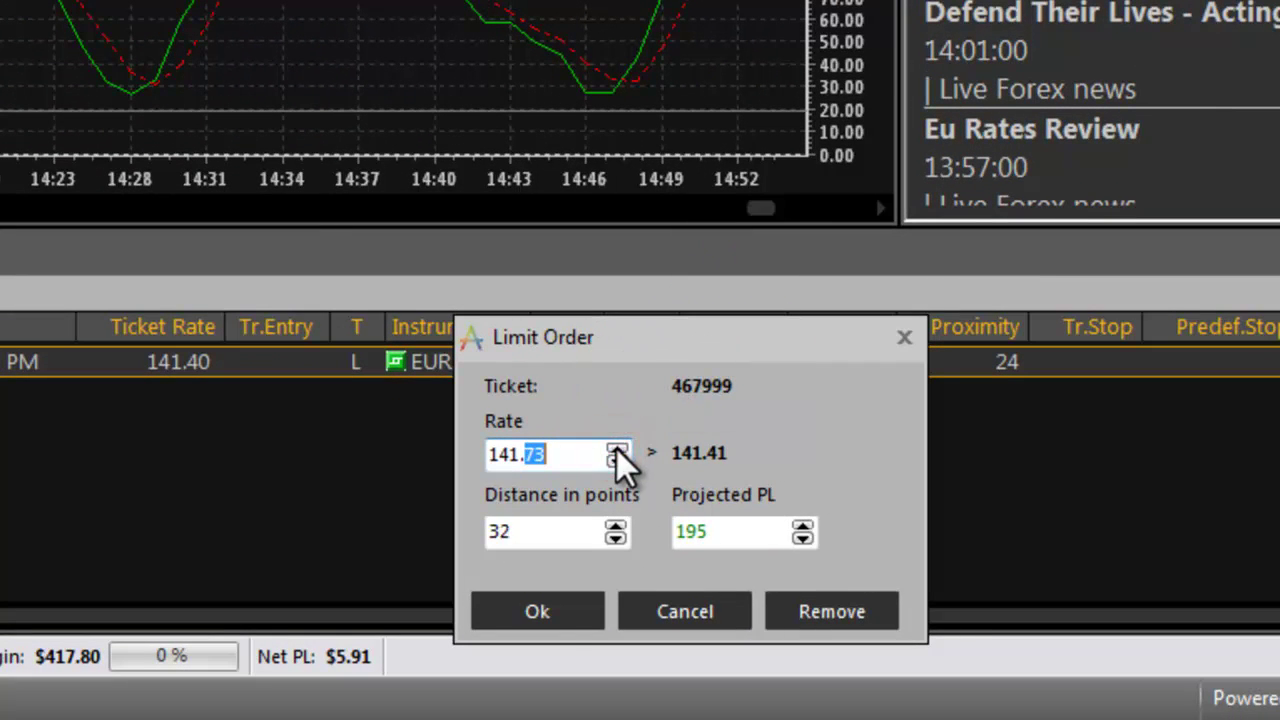
pyautogui.click(543, 613)
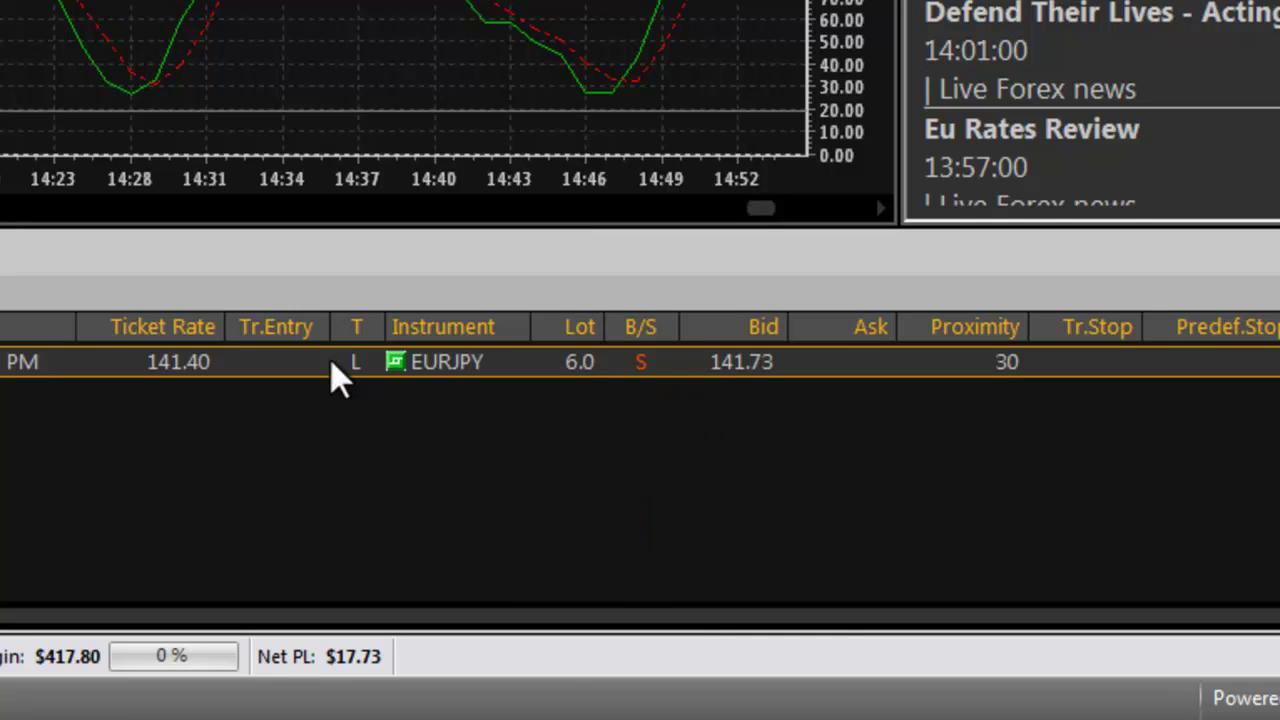
# Step: Remove the pending 6-lot EURJPY limit order and confirm its removal
pyautogui.rightClick(286, 370)
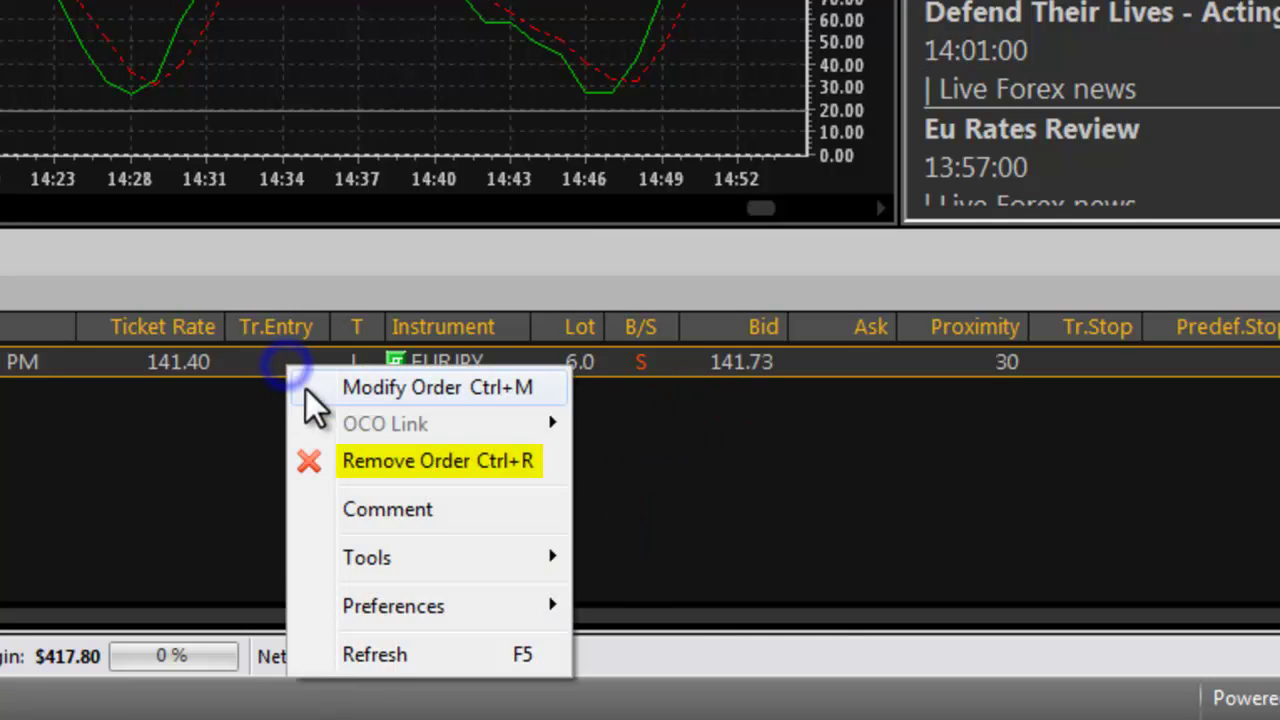
pyautogui.click(374, 466)
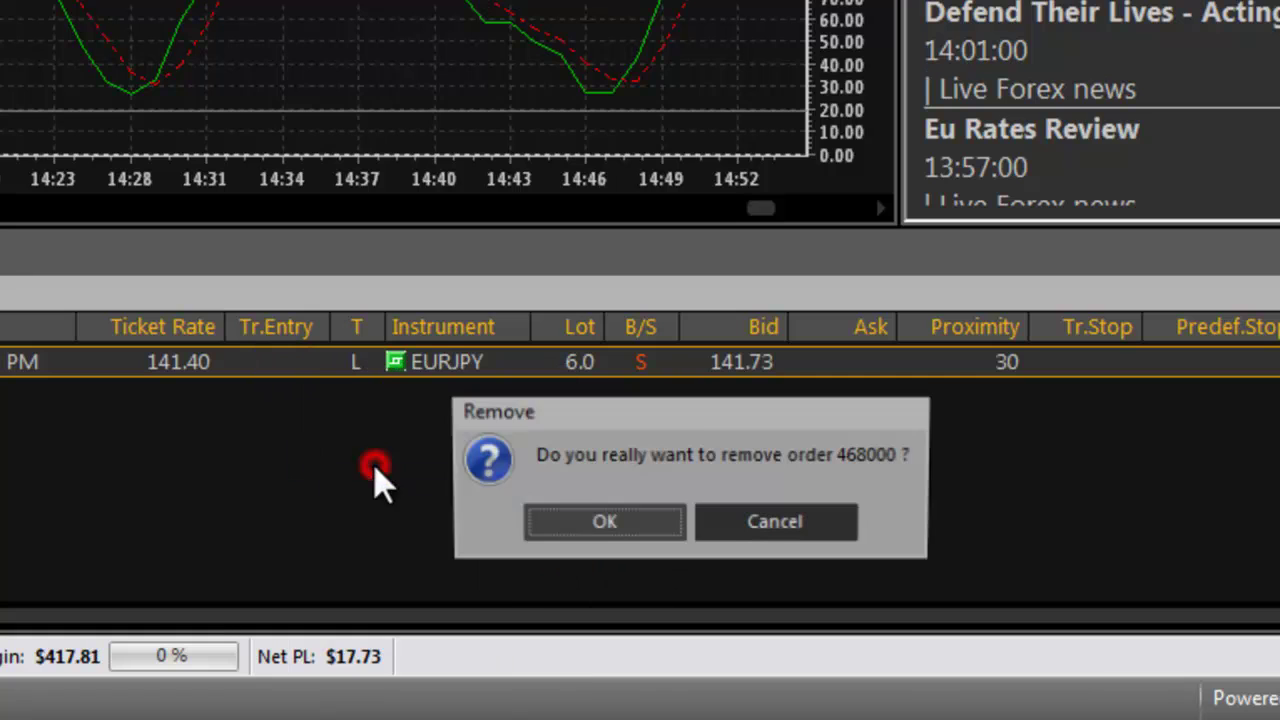
pyautogui.click(592, 524)
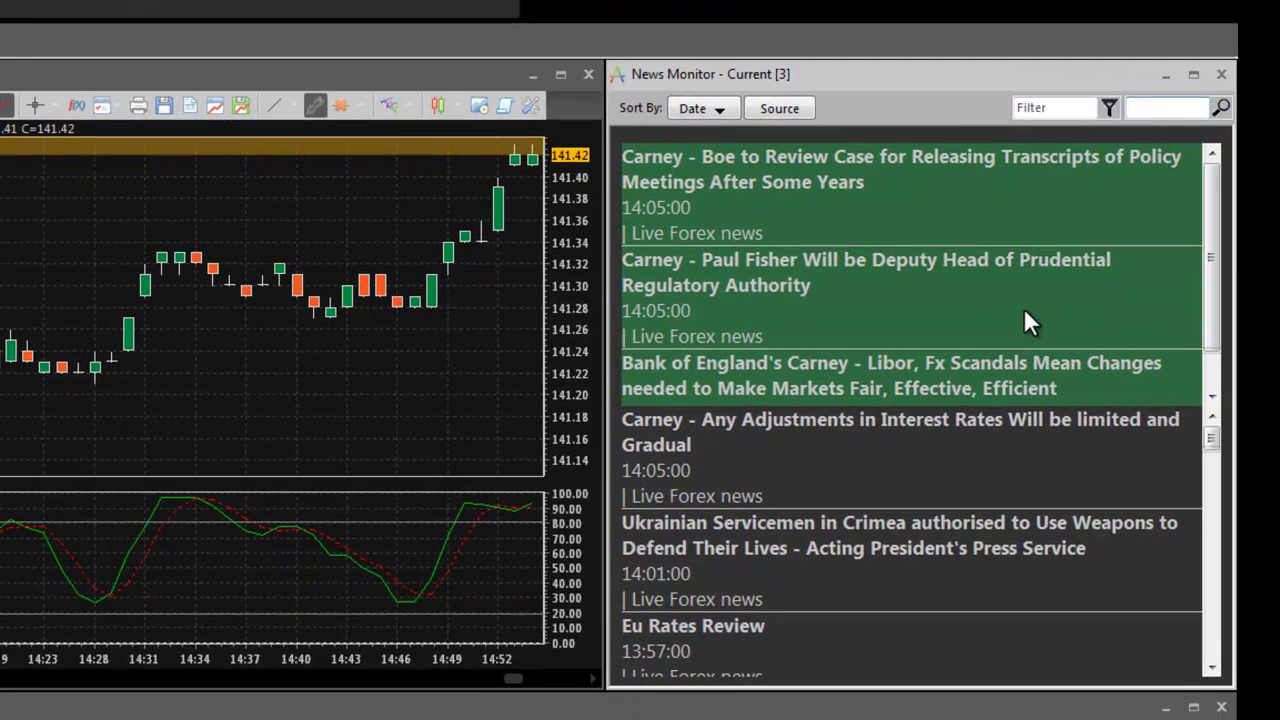
pyautogui.click(1057, 107)
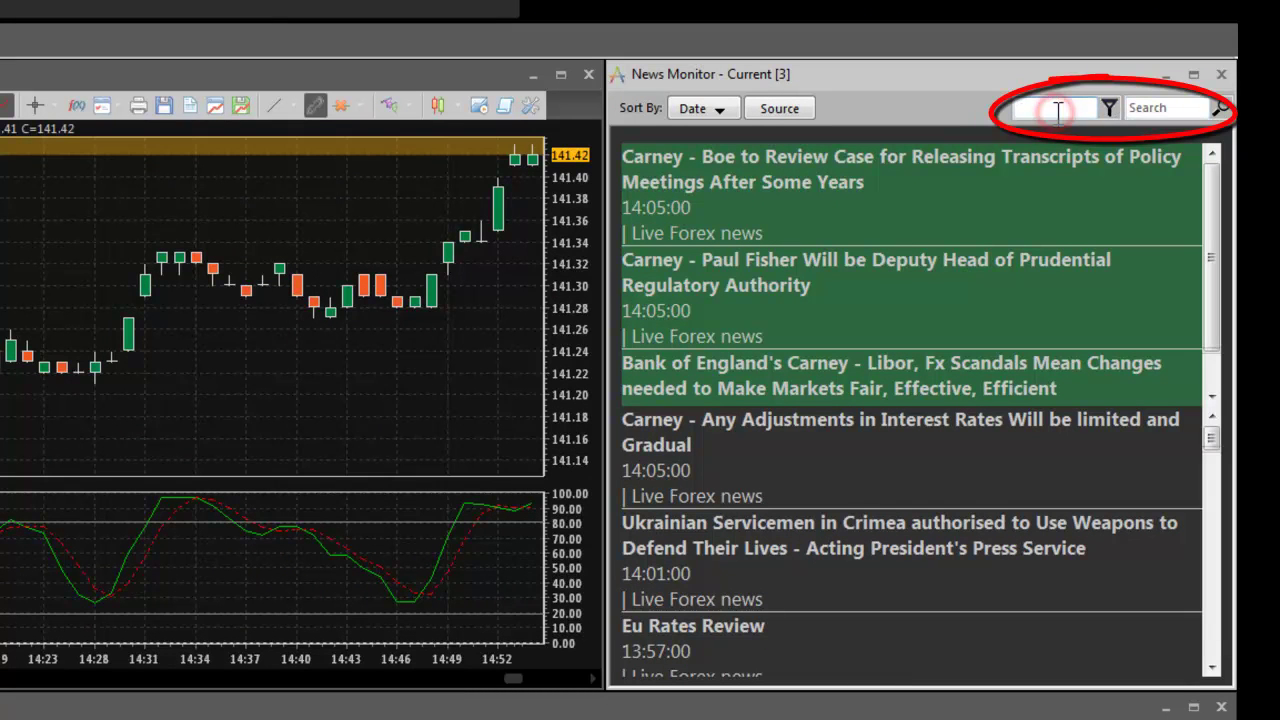
pyautogui.click(1183, 108)
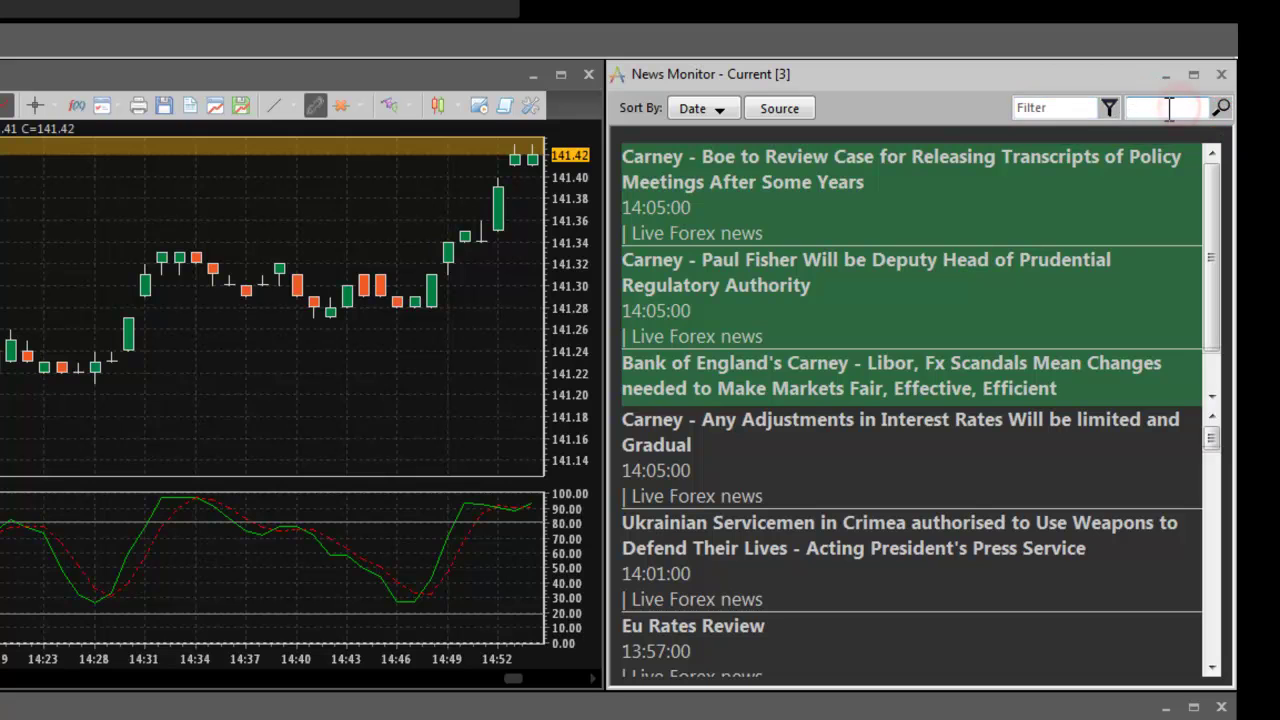
pyautogui.press('Return')
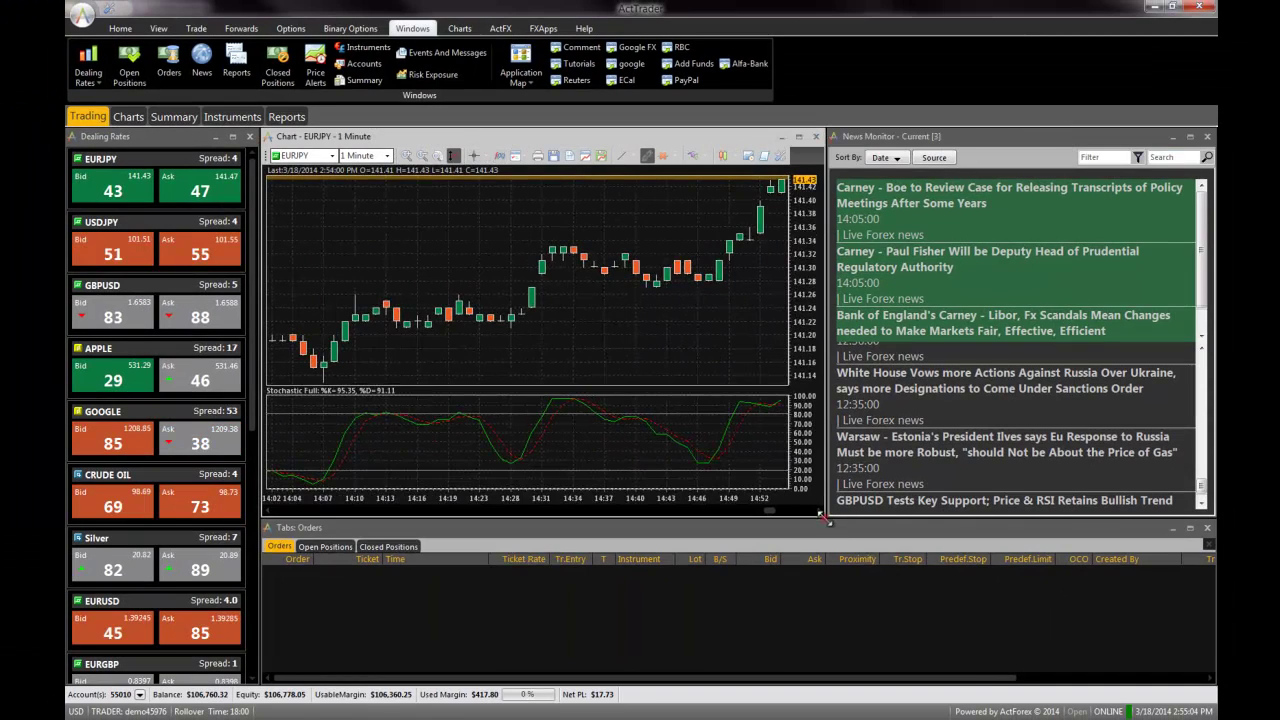
# Step: Enlarge the EURJPY 1-minute chart window so that it covers the news and orders windows
pyautogui.moveTo(821, 518); pyautogui.dragTo(1207, 679)
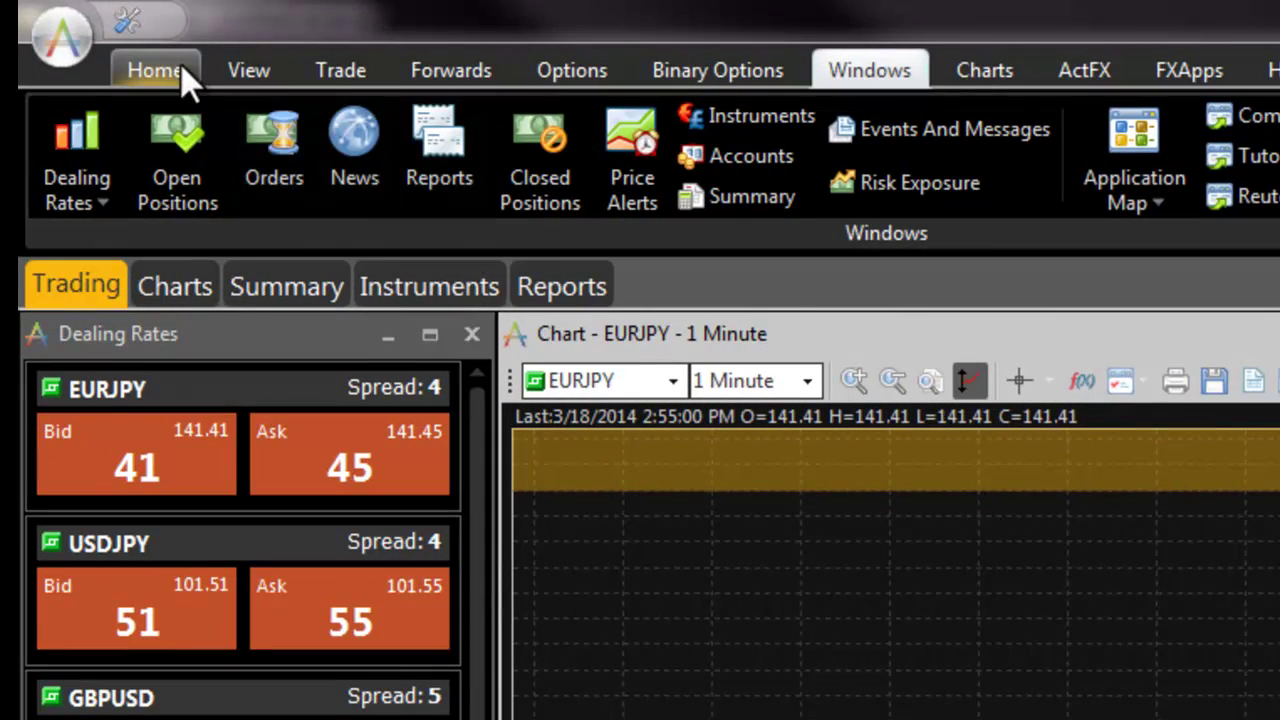
# Step: Create a new chart for EURJPY with a 1 Minute time scale
pyautogui.click(131, 29)
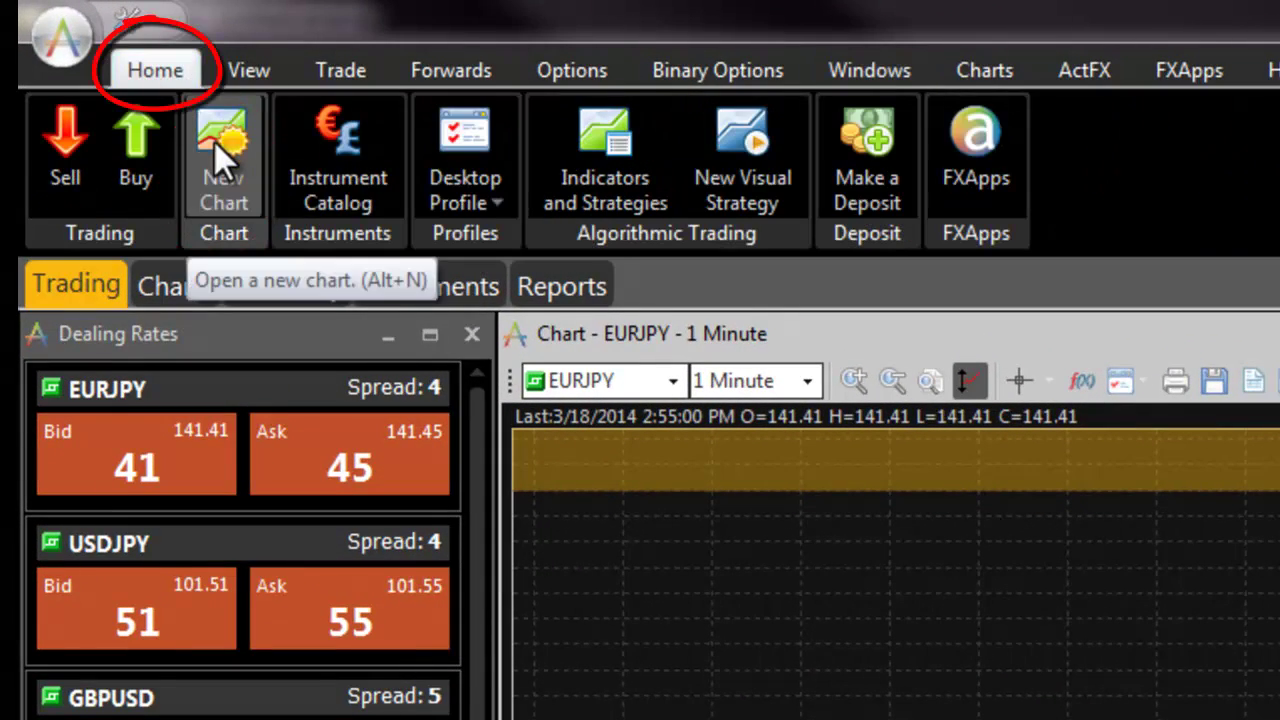
pyautogui.click(1015, 70)
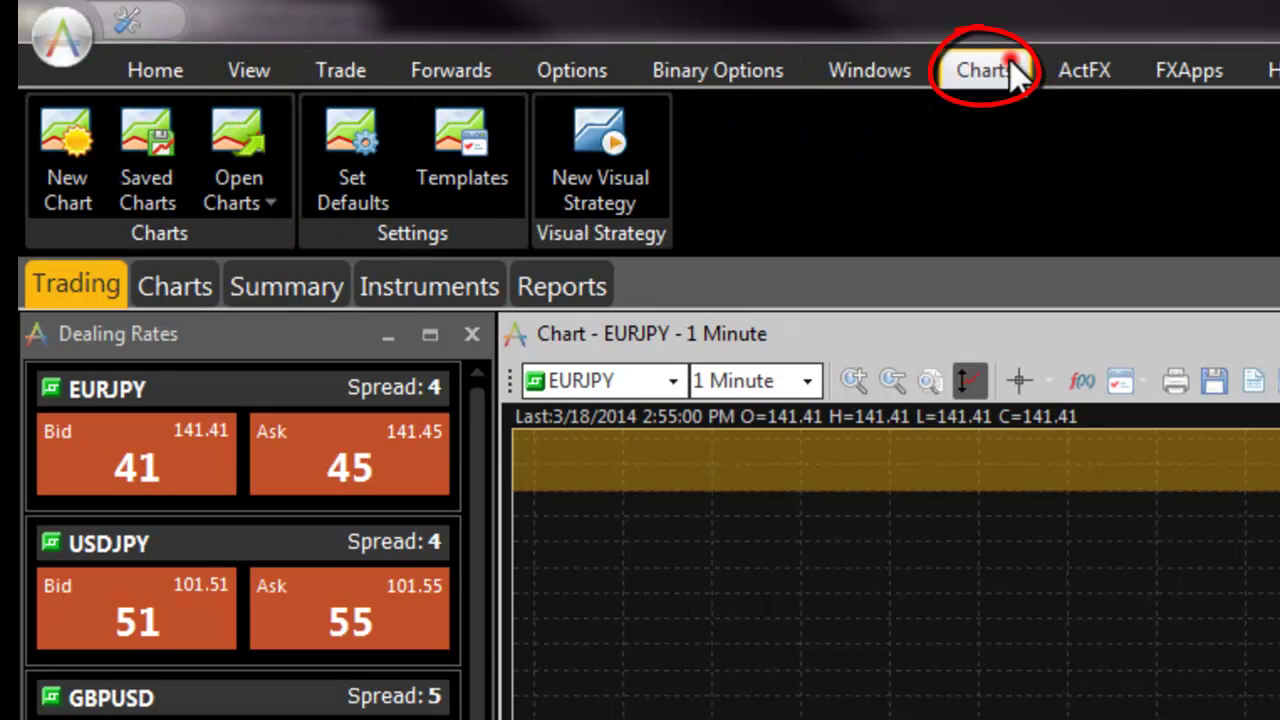
pyautogui.click(79, 127)
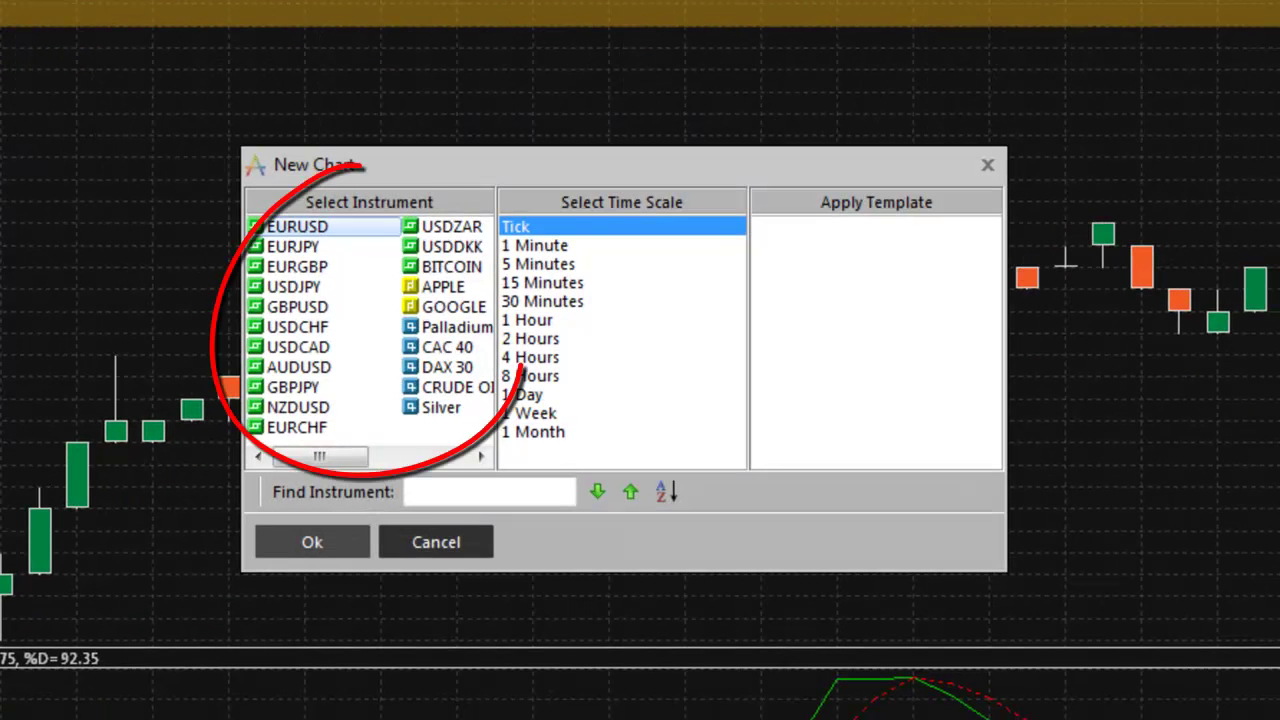
pyautogui.click(292, 247)
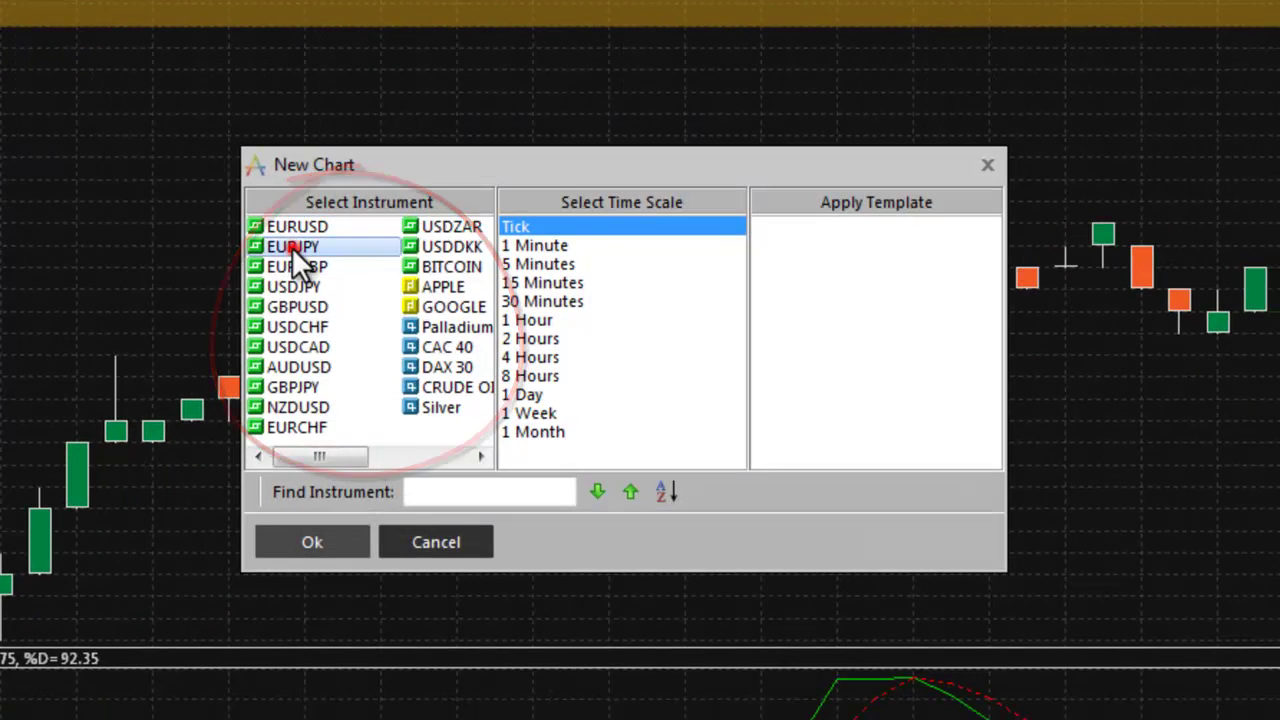
pyautogui.click(526, 245)
pyautogui.click(318, 541)
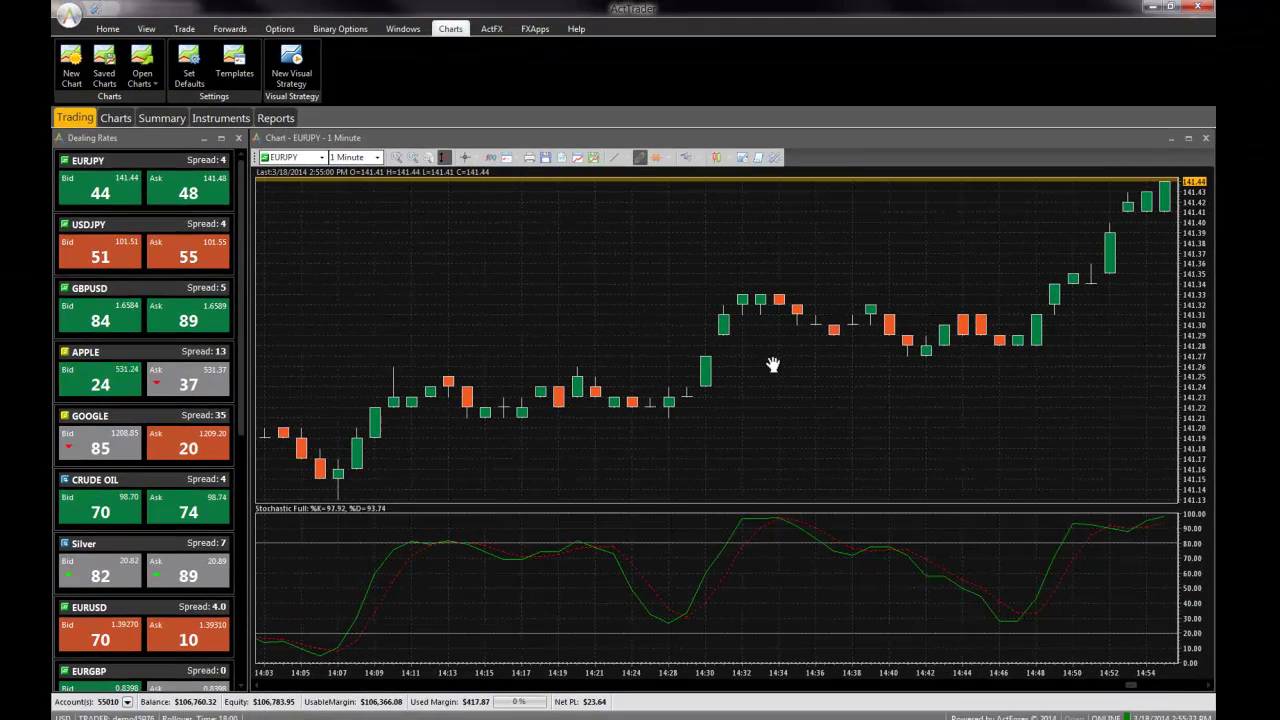
# Step: Examine the available standard indicators and the active Stochastic settings for the EURJPY chart, and close the indicator list
pyautogui.click(490, 159)
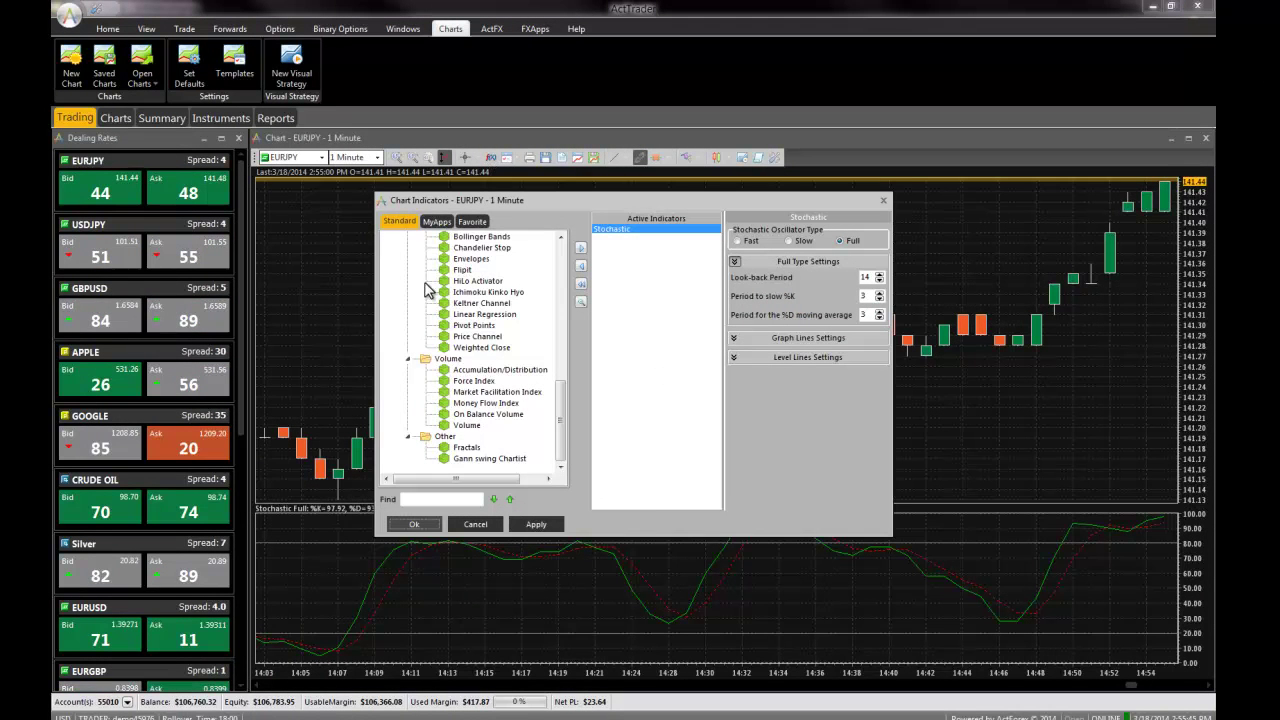
pyautogui.click(413, 524)
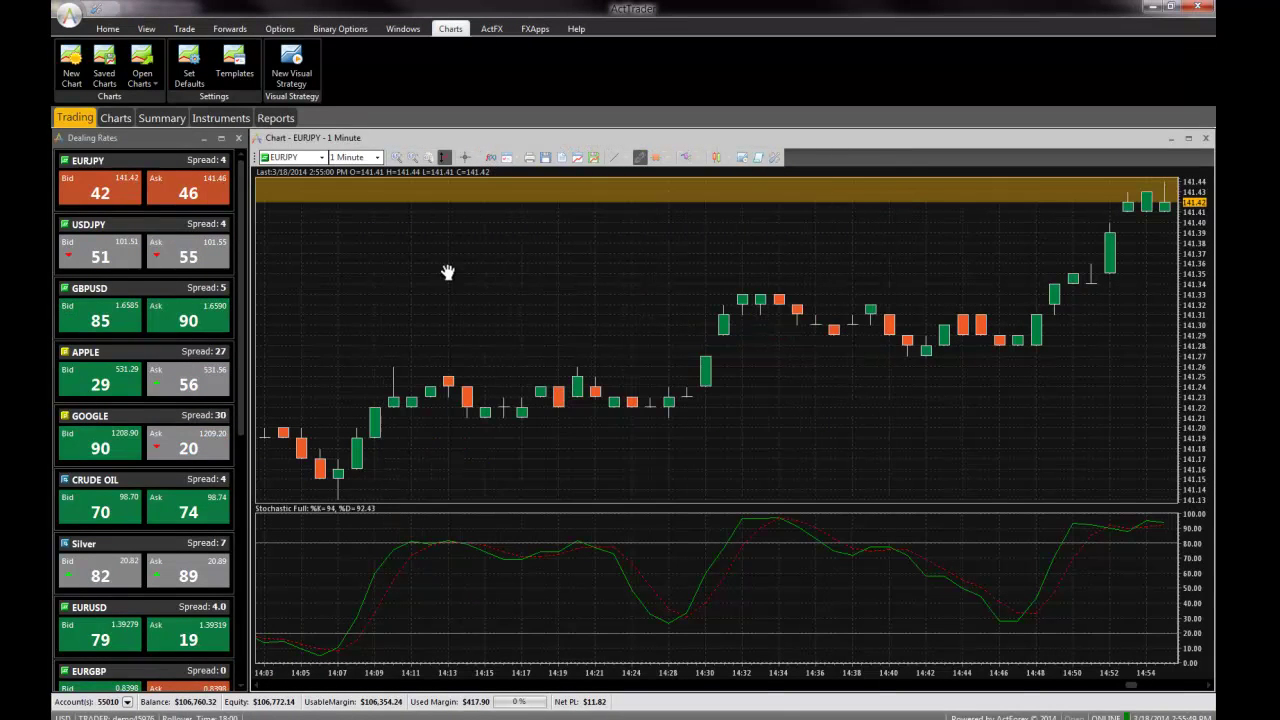